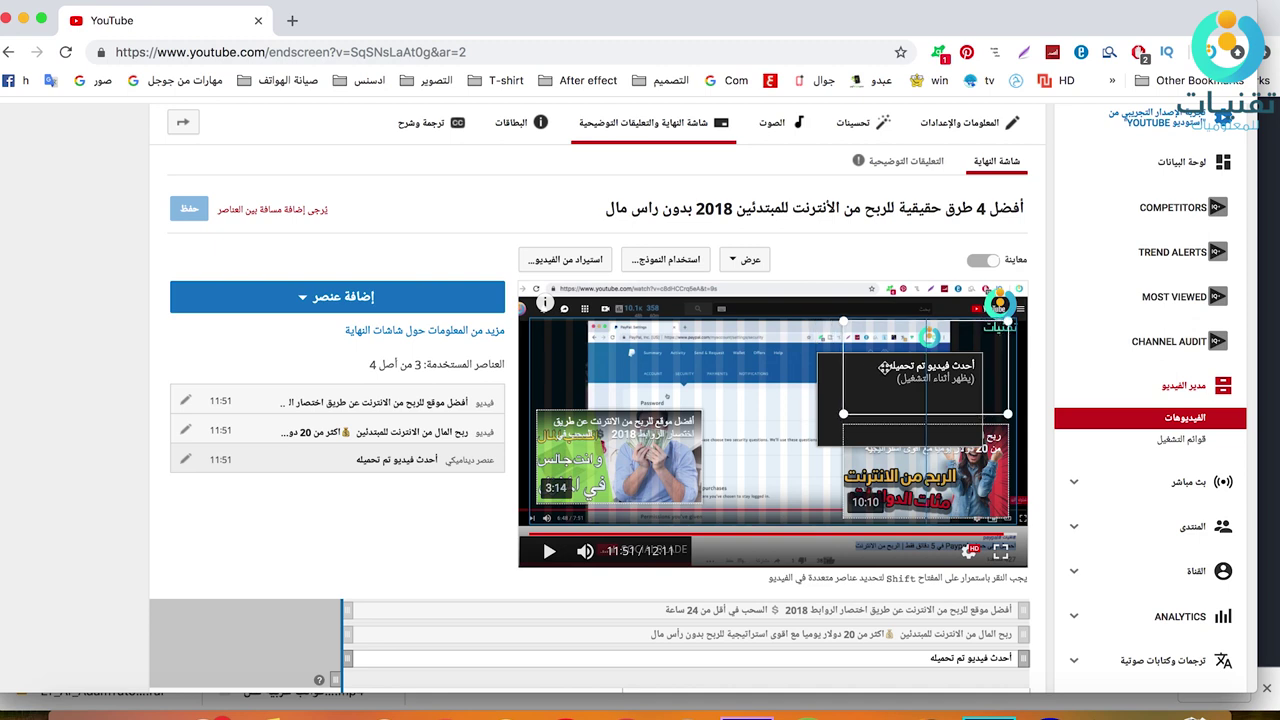
Step: Add a subscribe element to the end screen and place it above the 3:14 video element
{"action": "left_click", "coordinate": [672, 436]}
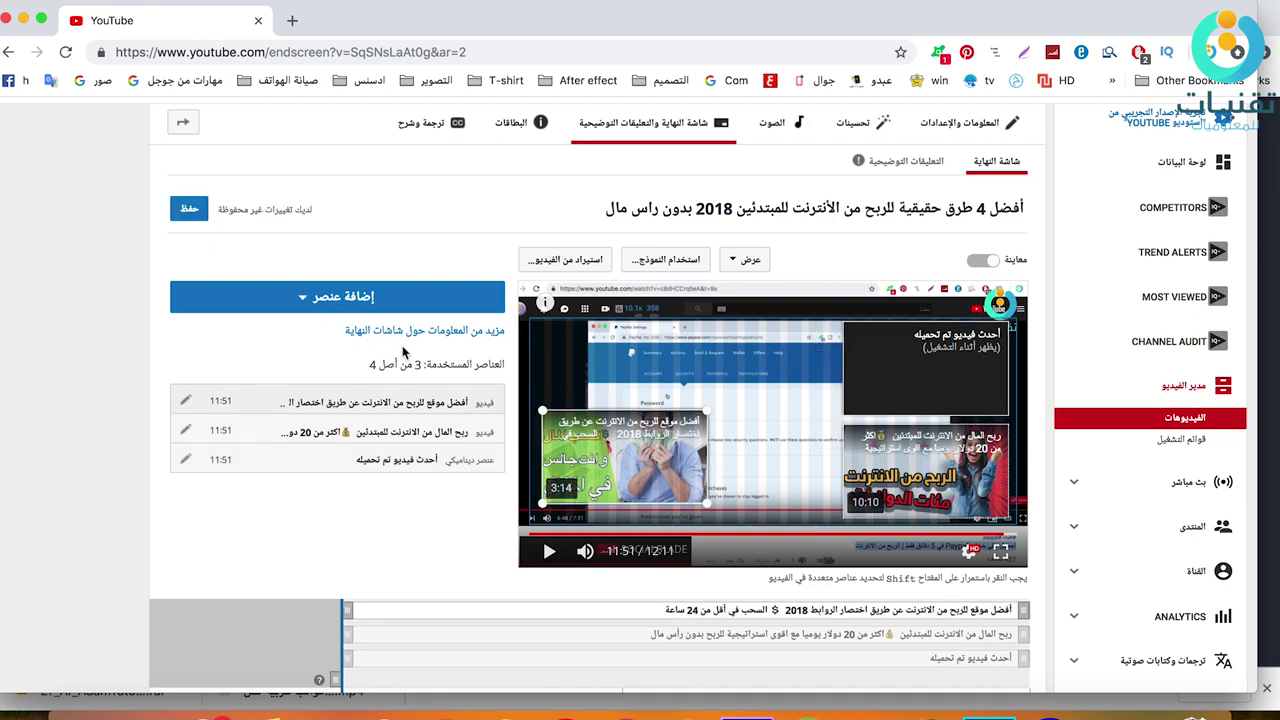
{"action": "left_click", "coordinate": [395, 304]}
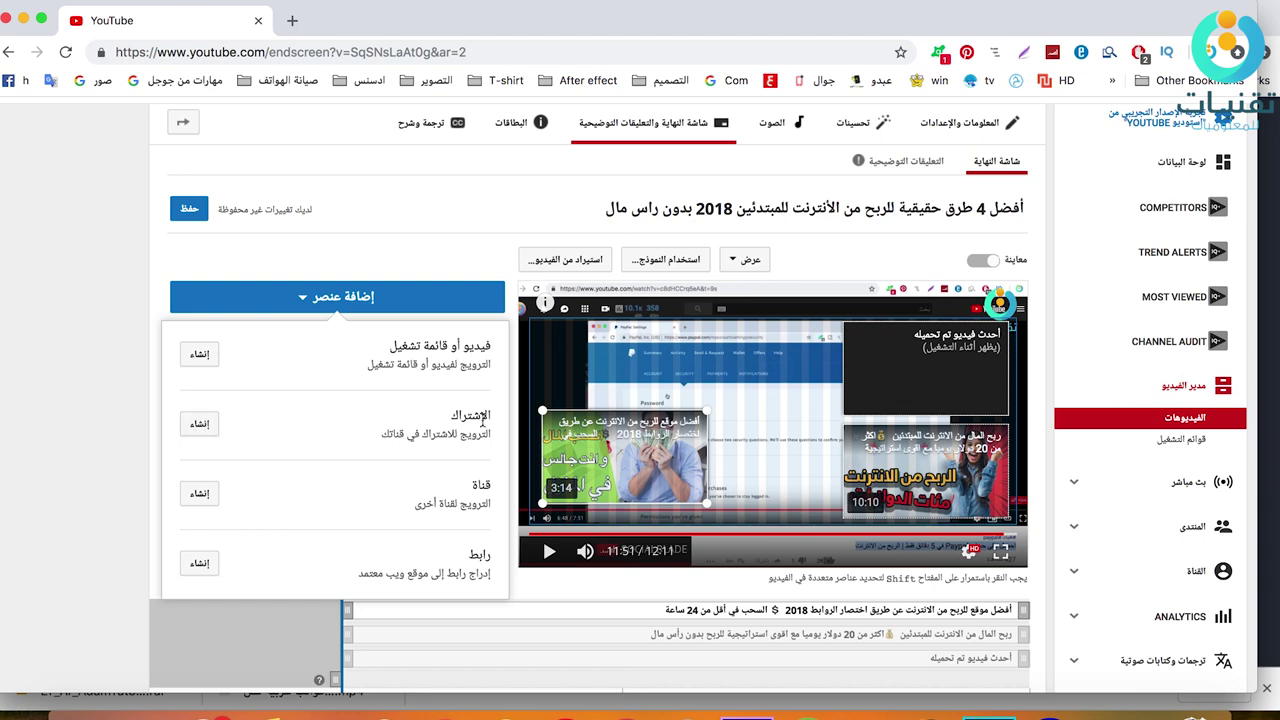
{"action": "left_click", "coordinate": [211, 436]}
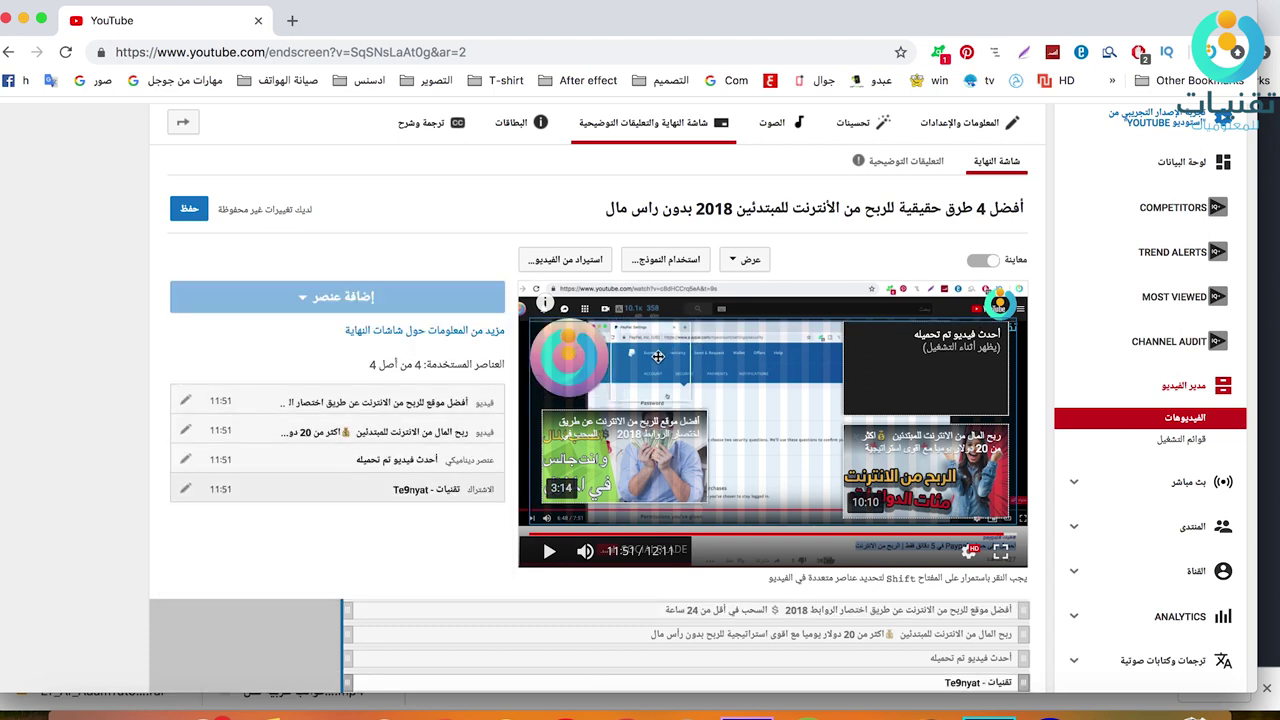
{"action": "left_click_drag", "start_coordinate": [579, 356], "coordinate": [643, 355]}
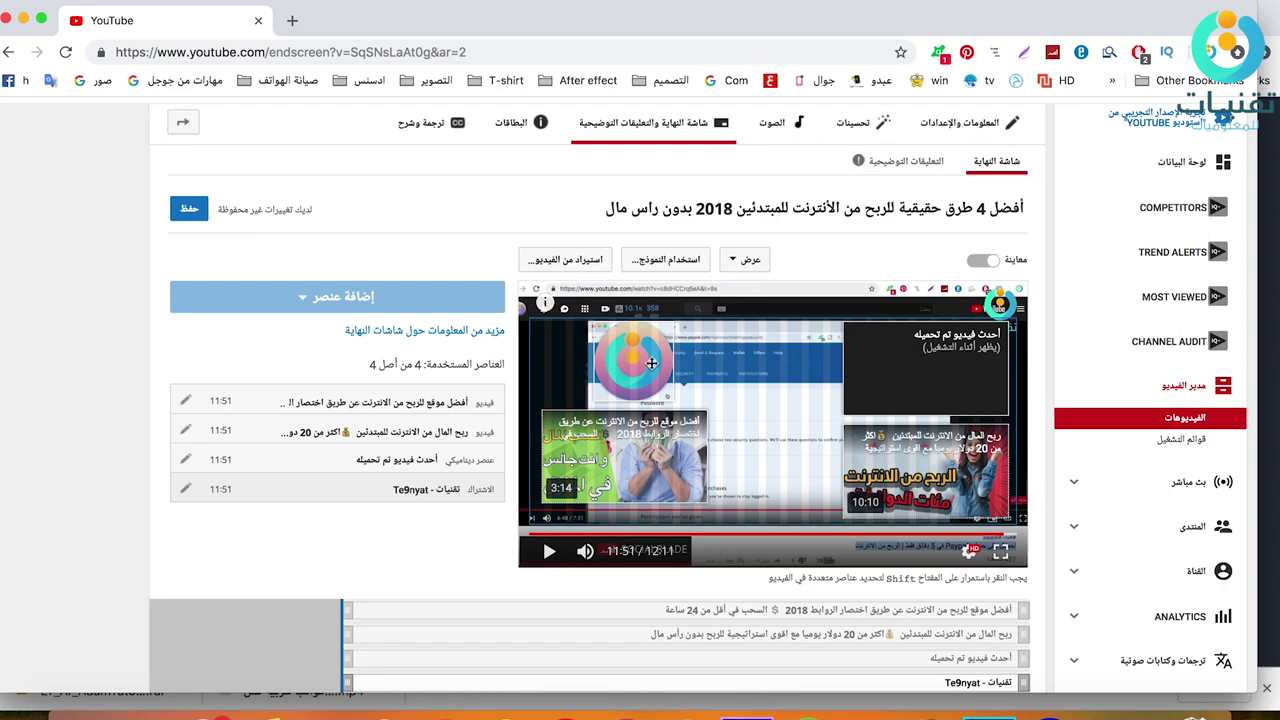
Step: Save the end screen and look over its element timeline
{"action": "scroll", "coordinate": [225, 253], "scroll_direction": "down", "scroll_amount": 1}
{"action": "scroll", "coordinate": [277, 492], "scroll_direction": "up", "scroll_amount": 3}
{"action": "left_click", "coordinate": [192, 272]}
{"action": "scroll", "coordinate": [314, 345], "scroll_direction": "down", "scroll_amount": 10}
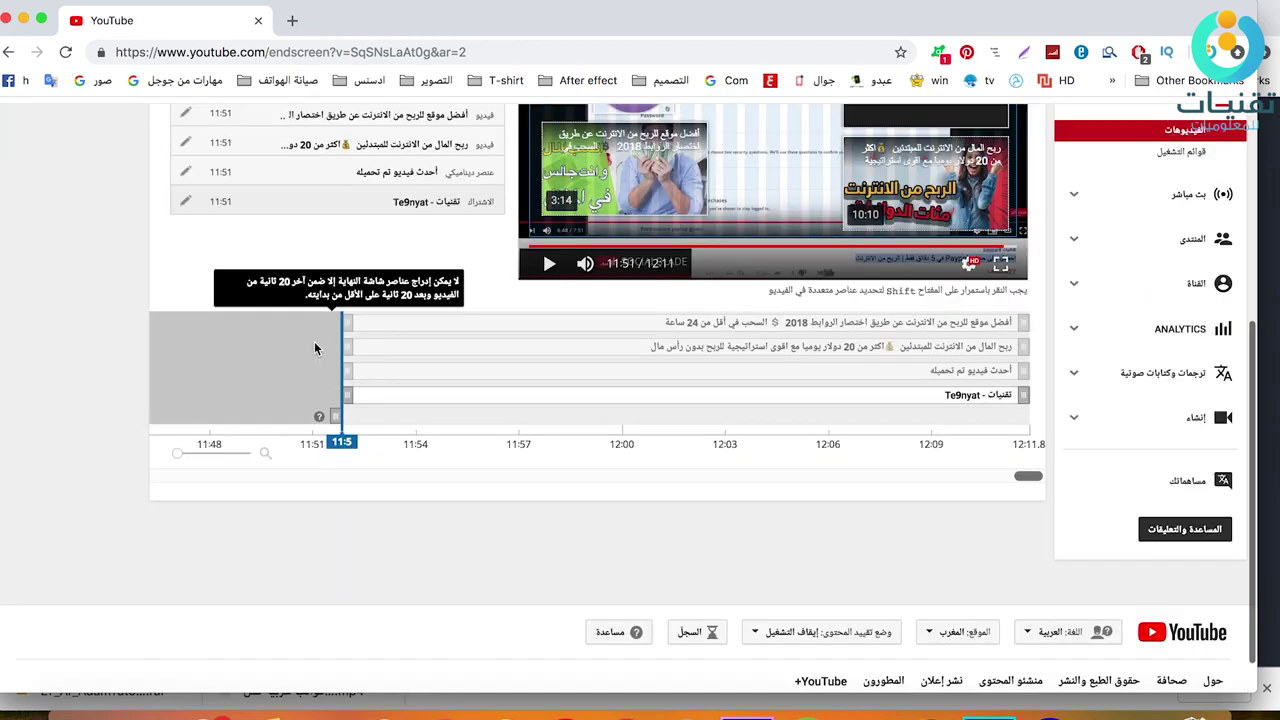
{"action": "scroll", "coordinate": [326, 312], "scroll_direction": "up", "scroll_amount": 12}
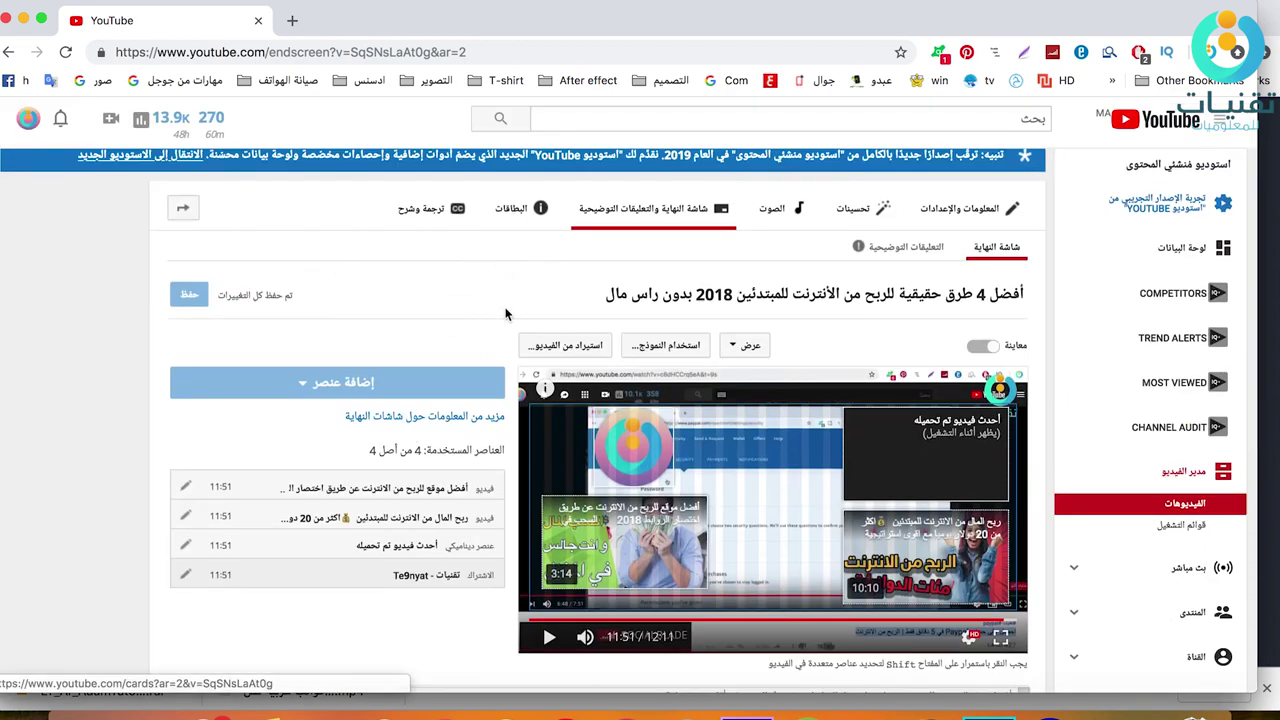
Step: Open the video's cards and delete the cards at 4:38, 9:36 and 7:51
{"action": "left_click", "coordinate": [527, 224]}
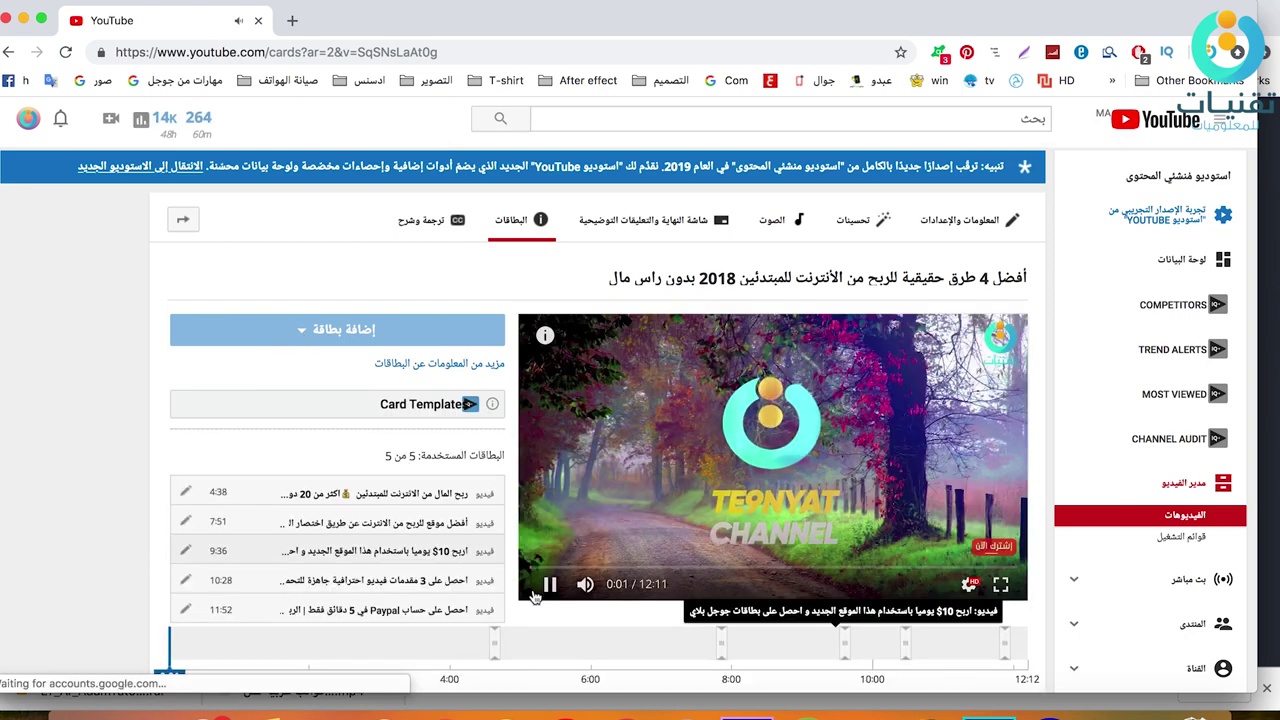
{"action": "left_click", "coordinate": [185, 496]}
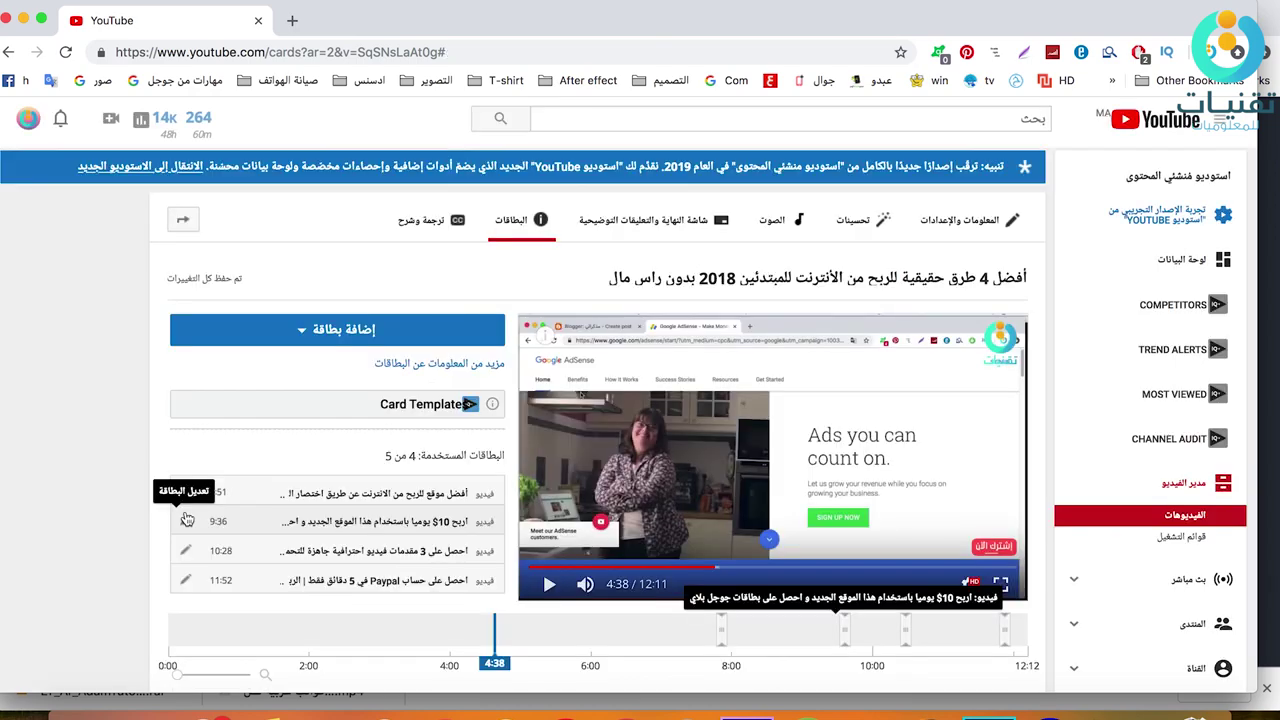
{"action": "left_click", "coordinate": [186, 521]}
{"action": "left_click", "coordinate": [506, 600]}
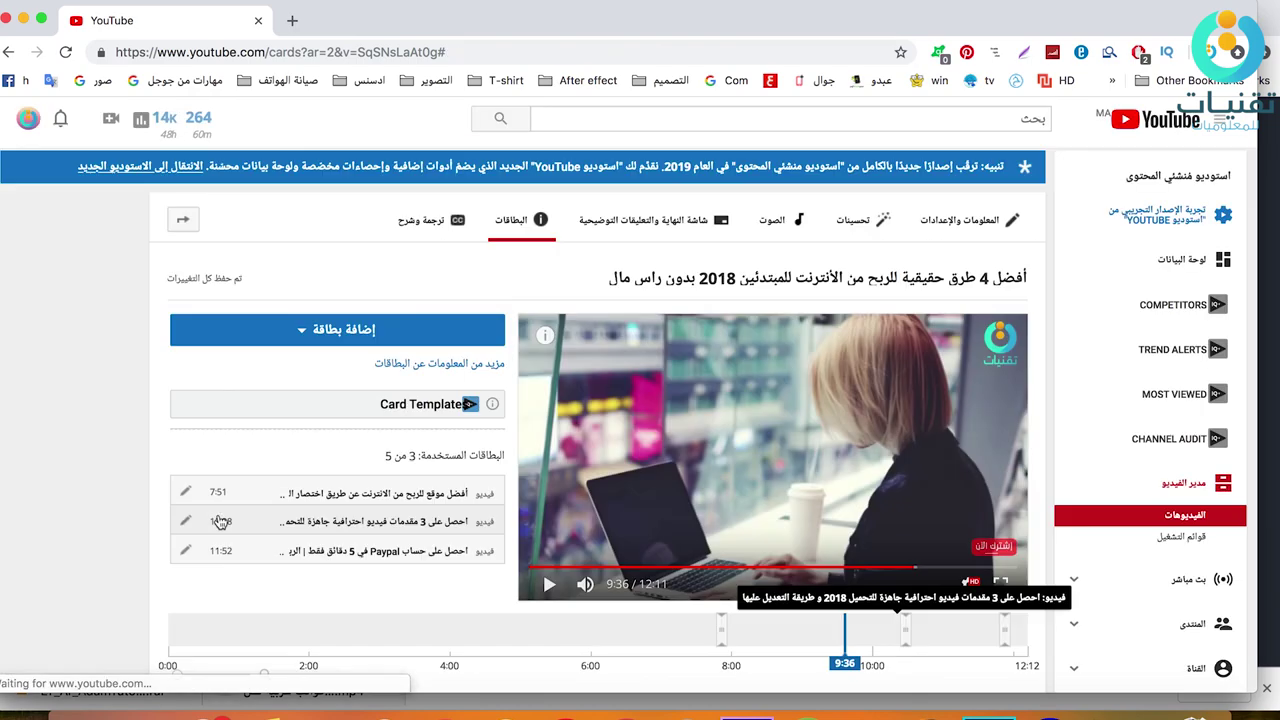
{"action": "left_click", "coordinate": [185, 492]}
{"action": "left_click", "coordinate": [507, 598]}
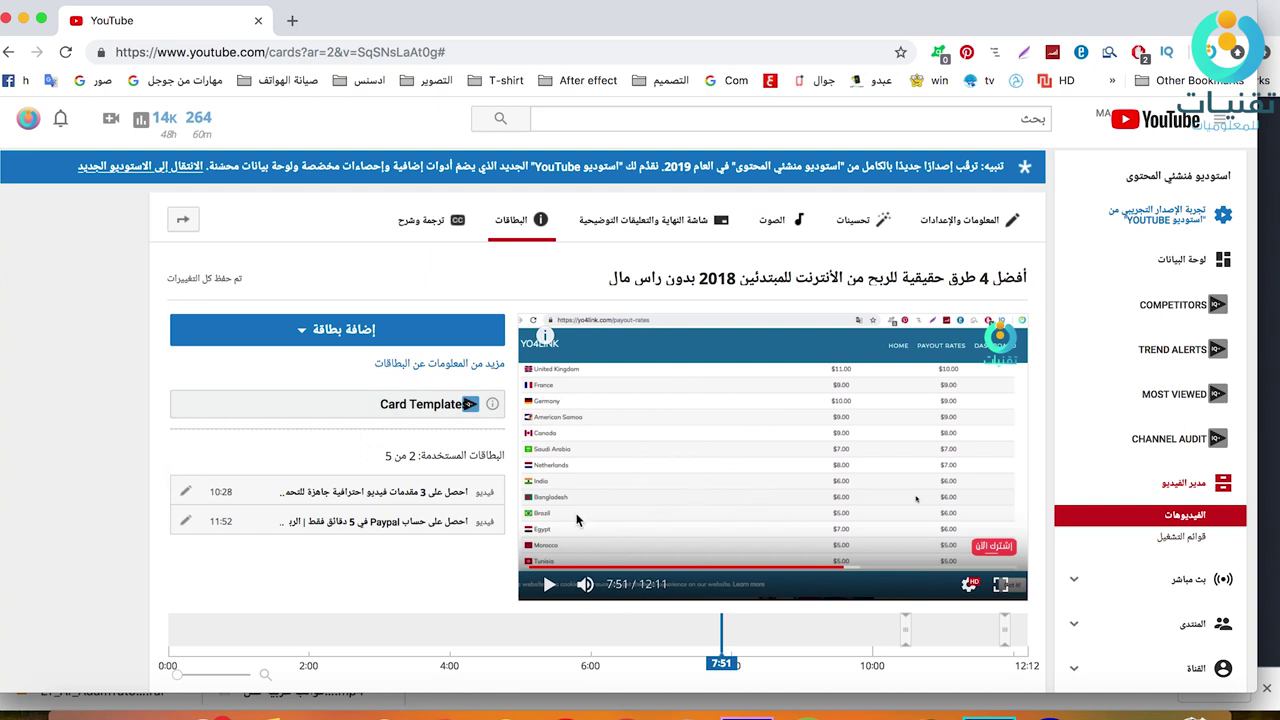
Step: Preview the remaining cards in the player and add a video card at 7:51 for the upload "كيفية إنشاء قناة ناجحة على يوتيوب من البداية 2018"
{"action": "mouse_move", "coordinate": [545, 345]}
{"action": "left_click", "coordinate": [545, 337]}
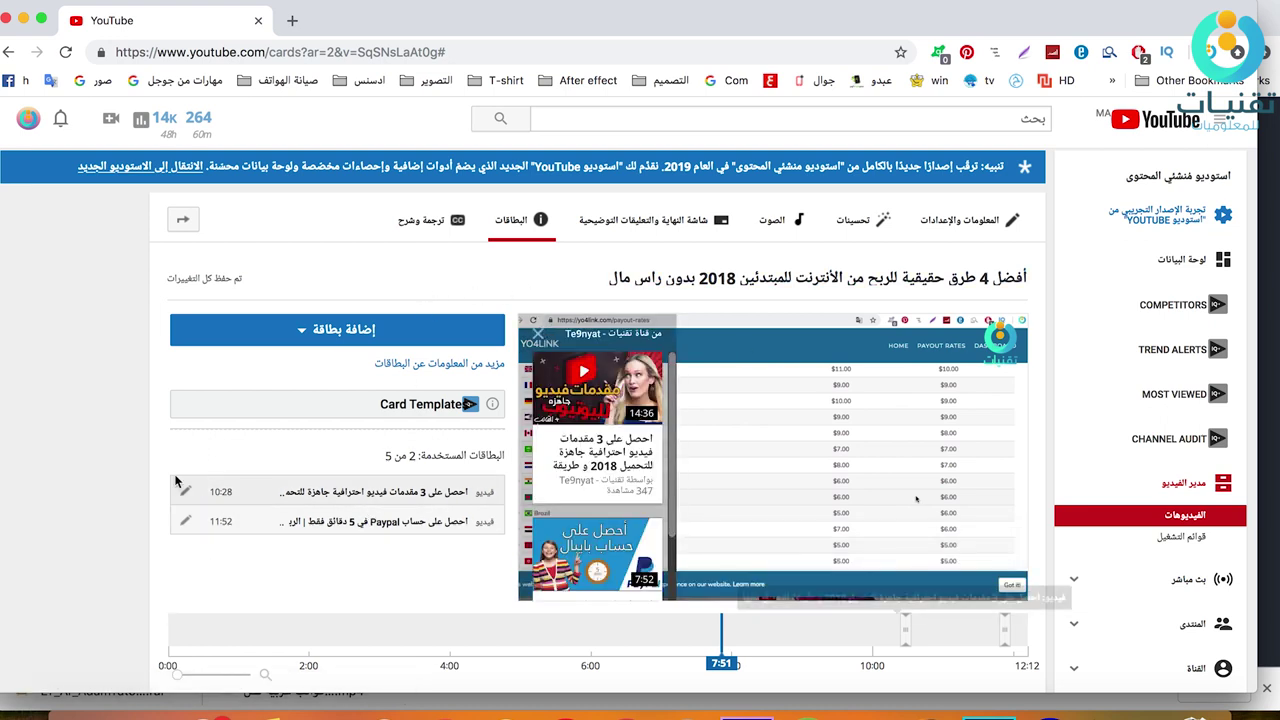
{"action": "scroll", "coordinate": [250, 450], "scroll_direction": "down", "scroll_amount": 1}
{"action": "left_click", "coordinate": [273, 286]}
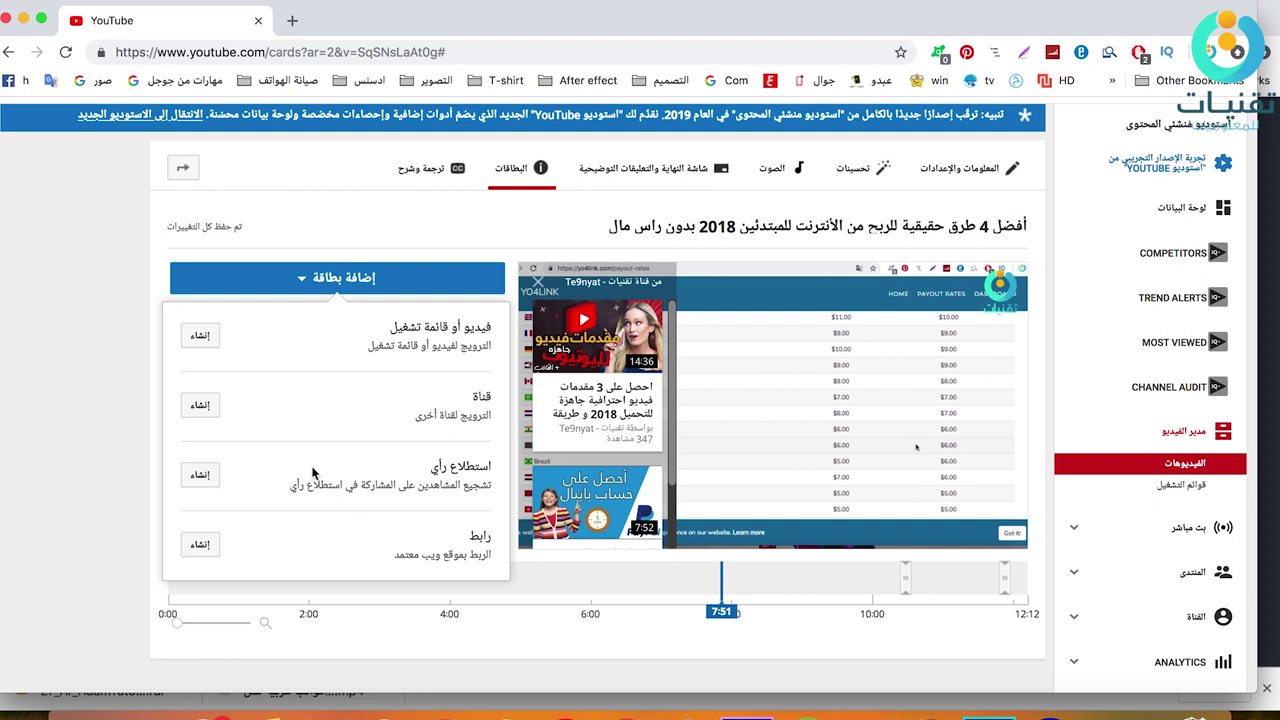
{"action": "left_click", "coordinate": [200, 340]}
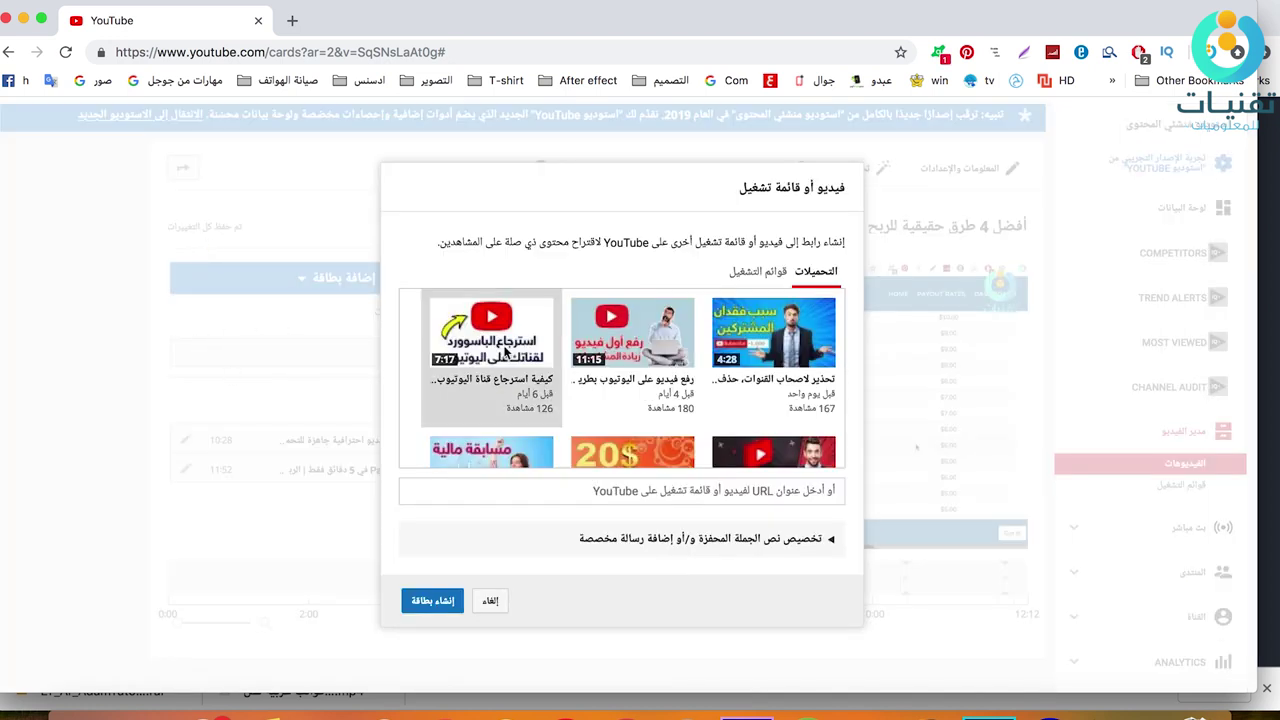
{"action": "scroll", "coordinate": [700, 380], "scroll_direction": "down", "scroll_amount": 2}
{"action": "left_click", "coordinate": [758, 405]}
{"action": "left_click", "coordinate": [444, 606]}
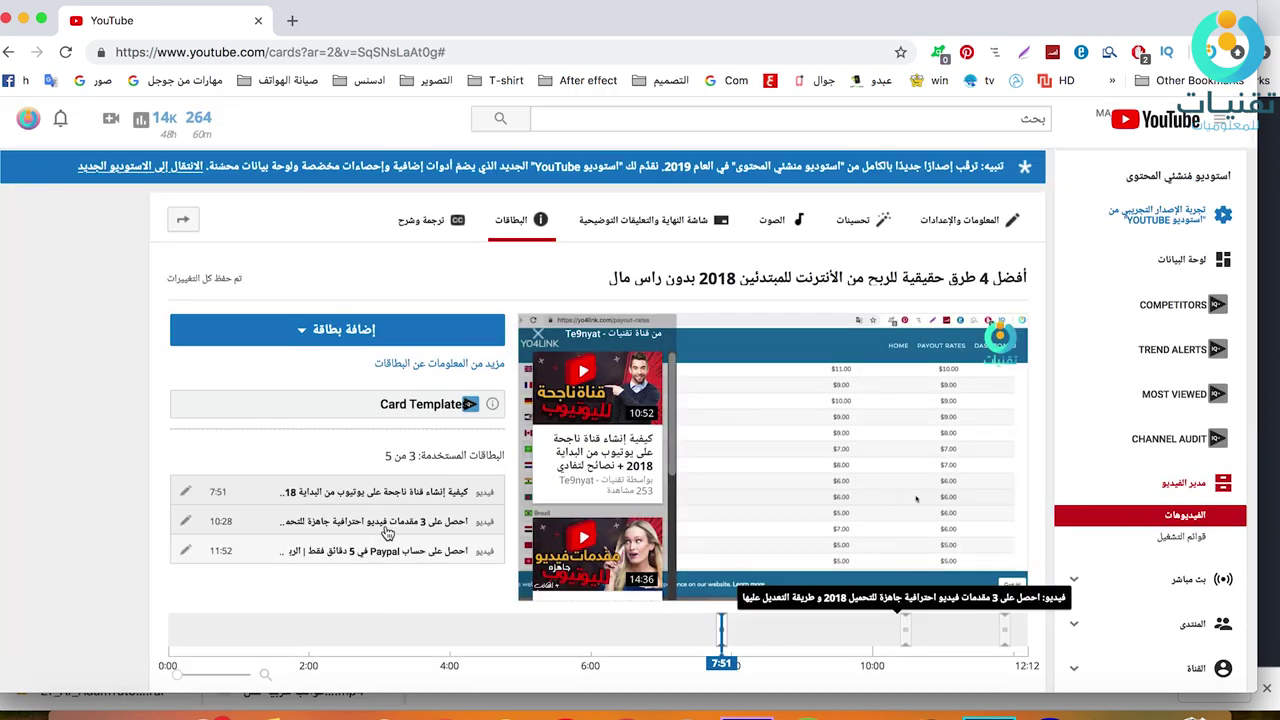
Step: Add another video card at 7:51 for the upload "ربح المال من الانترنت للمبتدئين"
{"action": "left_click", "coordinate": [296, 333]}
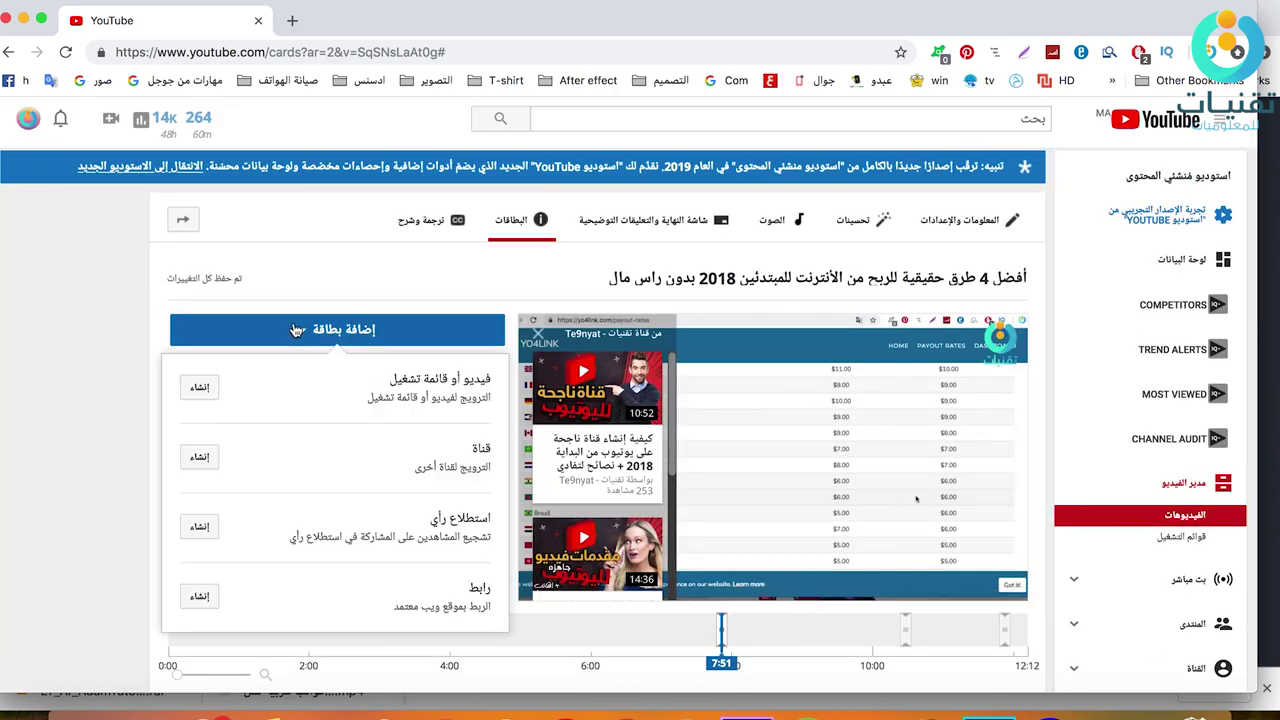
{"action": "left_click", "coordinate": [200, 390]}
{"action": "left_click", "coordinate": [767, 359]}
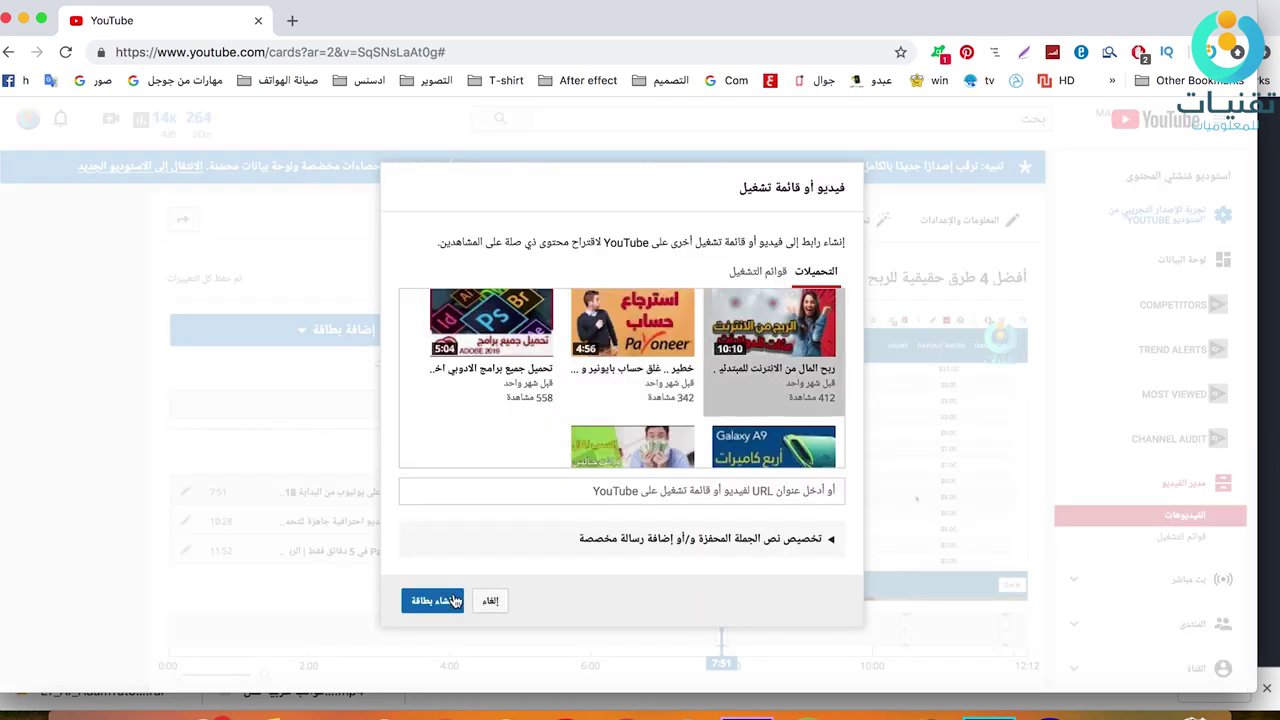
{"action": "left_click", "coordinate": [452, 600]}
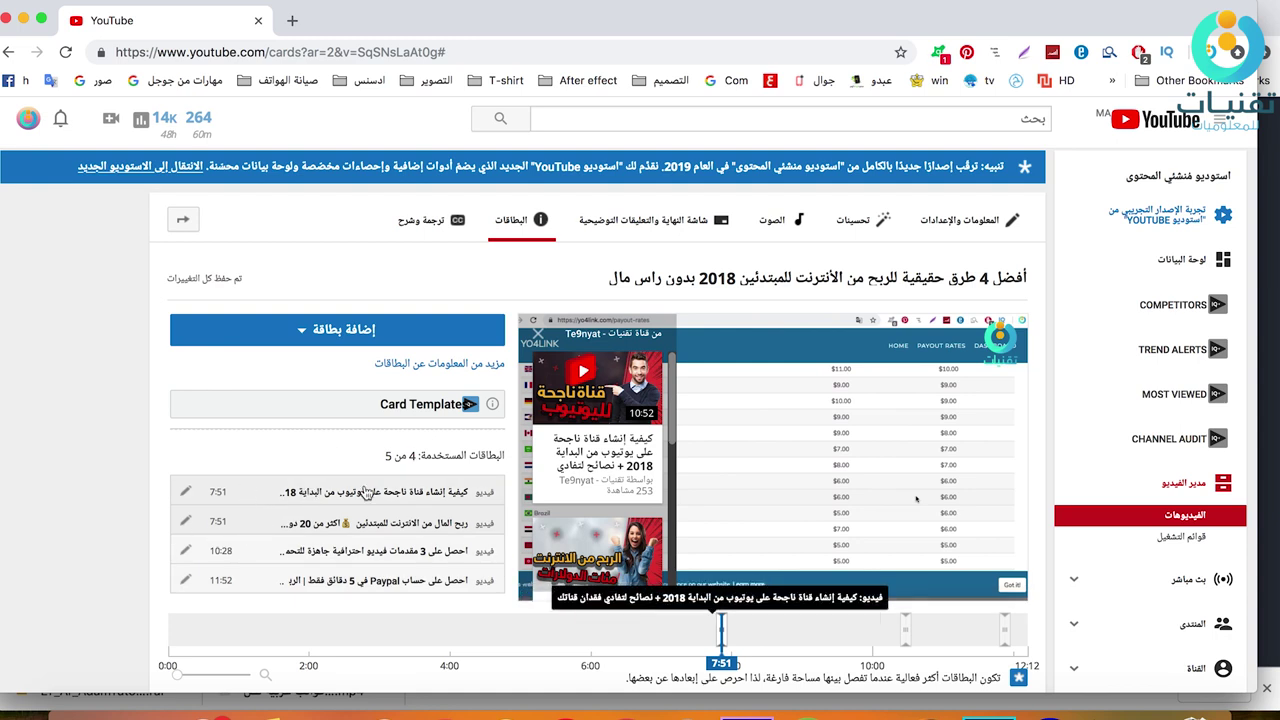
{"action": "left_click", "coordinate": [258, 338]}
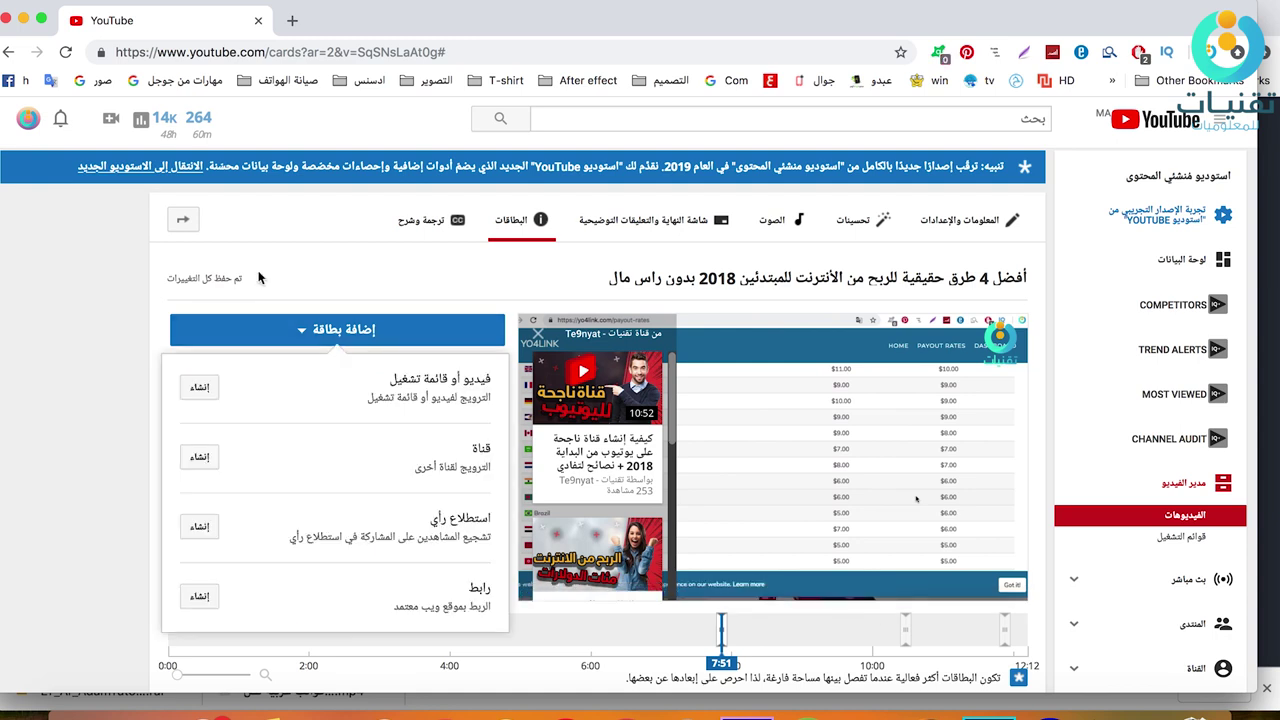
{"action": "left_click", "coordinate": [200, 388]}
{"action": "scroll", "coordinate": [660, 330], "scroll_direction": "down", "scroll_amount": 8}
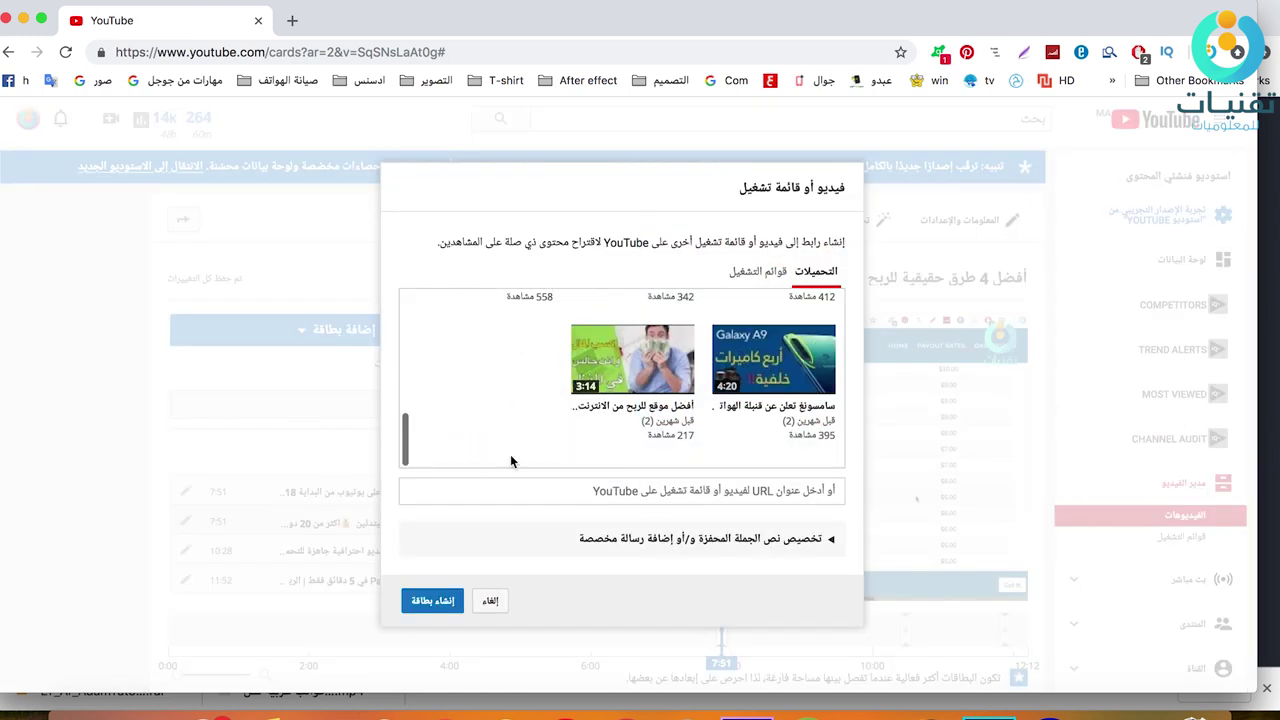
{"action": "left_click", "coordinate": [531, 488]}
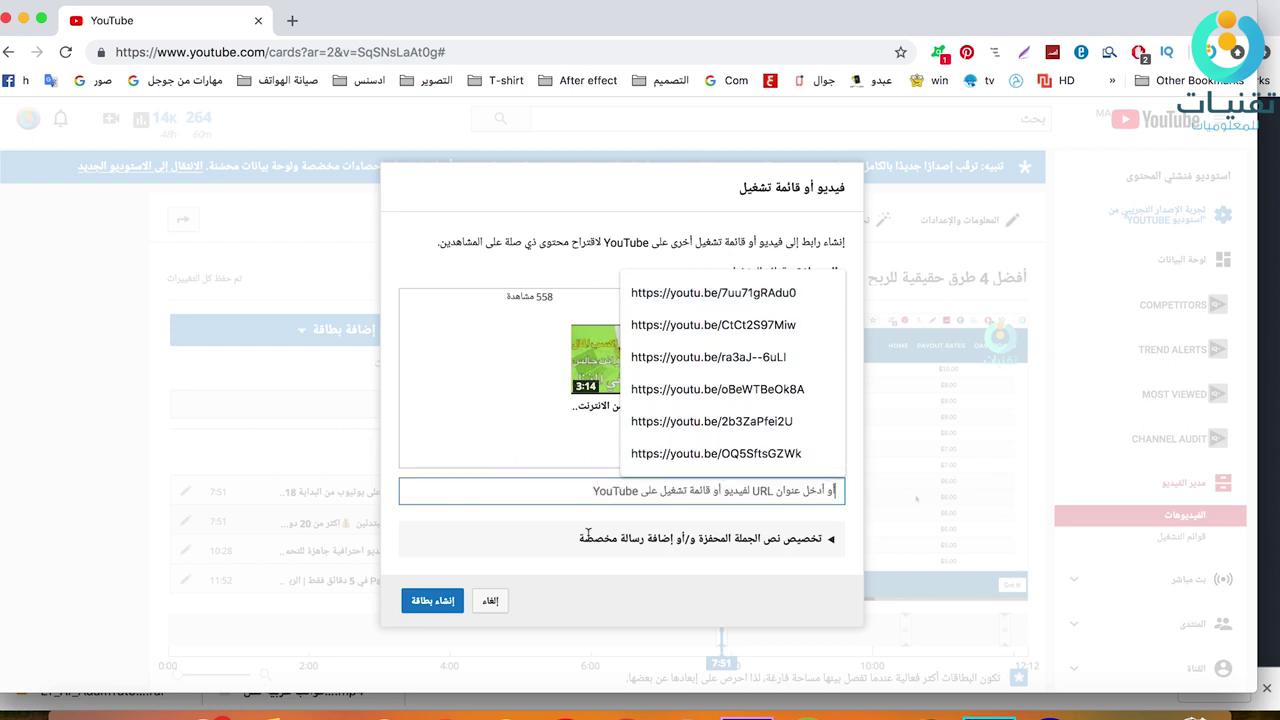
{"action": "left_click", "coordinate": [490, 600]}
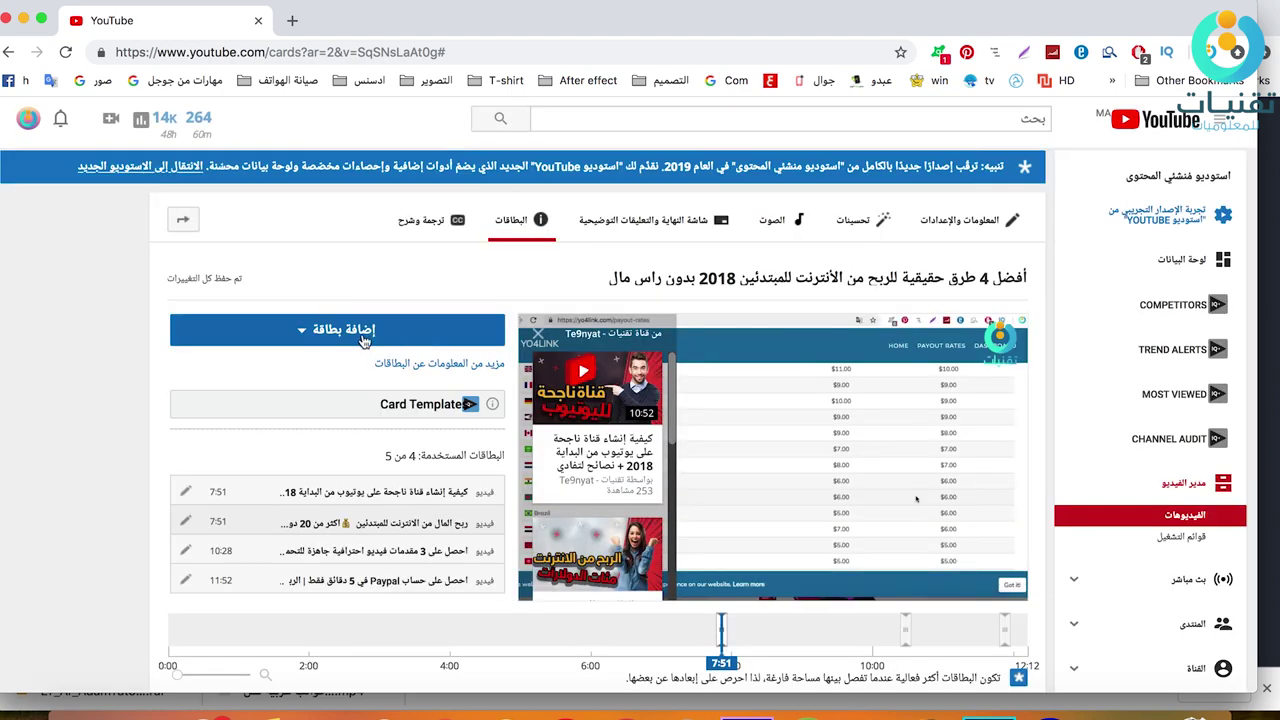
Step: Move the "ربح المال من الانترنت للمبتدئين" card on the timeline to 1:47
{"action": "scroll", "coordinate": [470, 570], "scroll_direction": "down", "scroll_amount": 3}
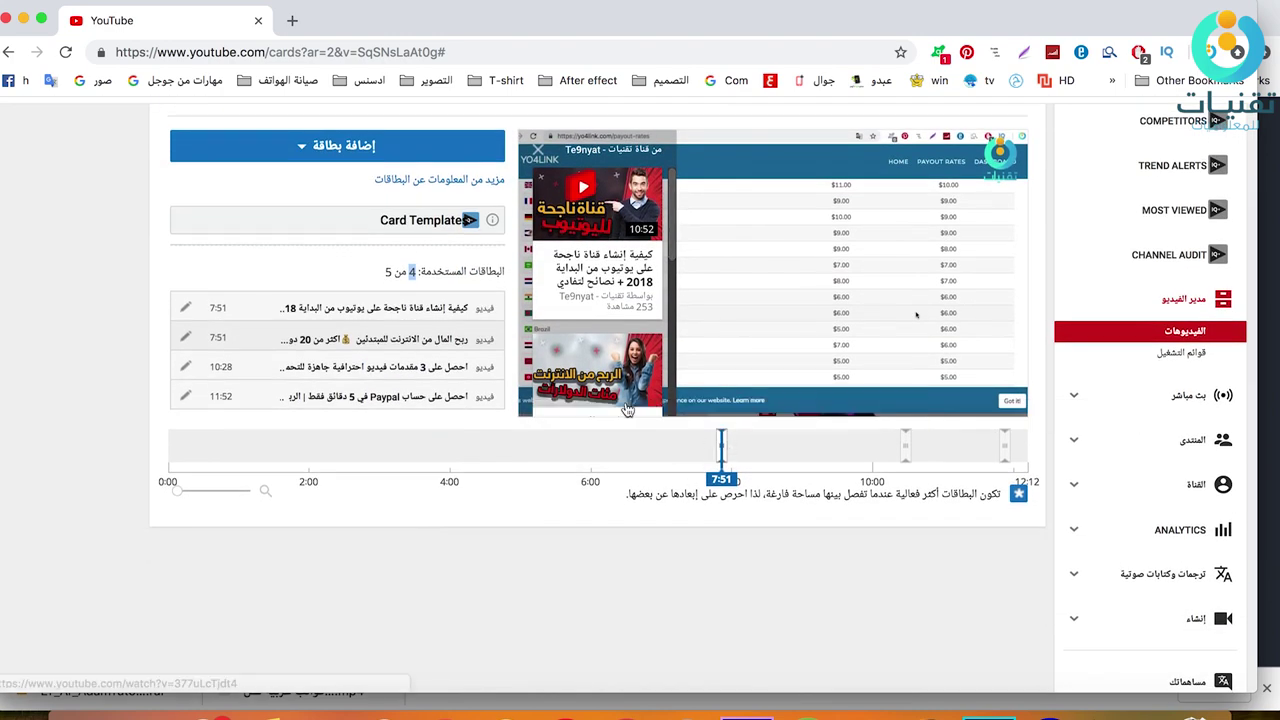
{"action": "left_click", "coordinate": [723, 452]}
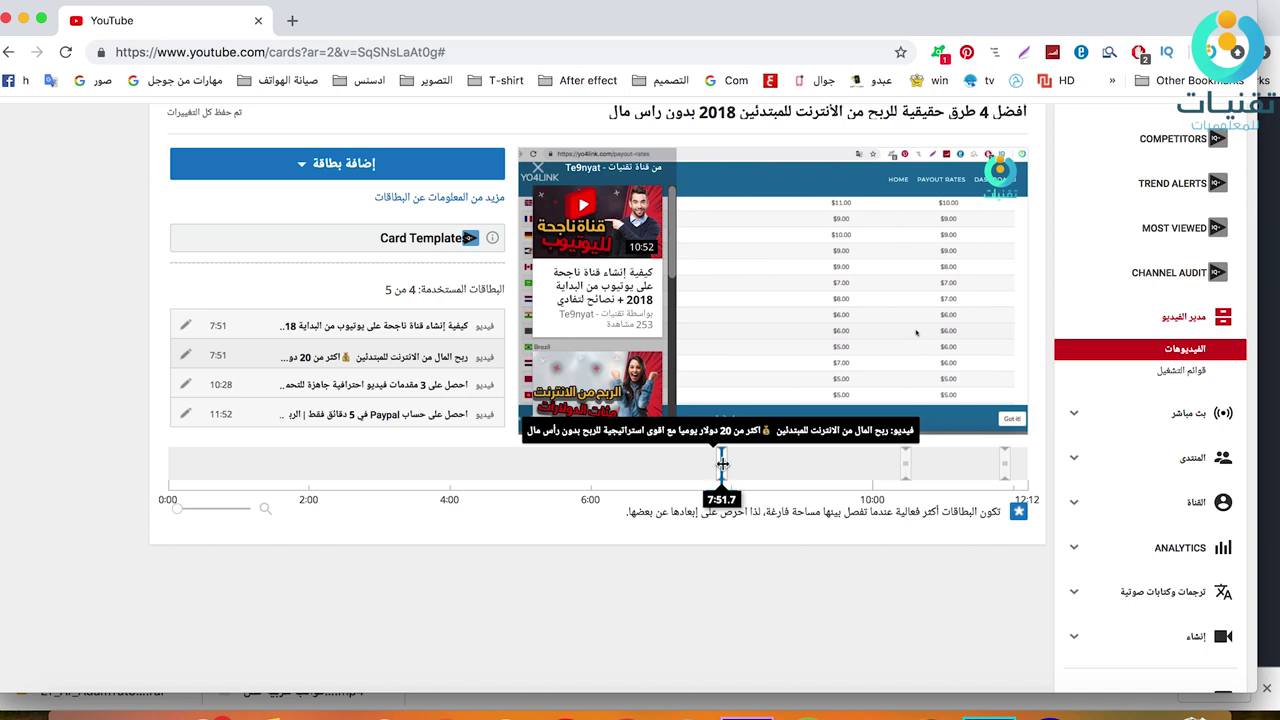
{"action": "left_click_drag", "start_coordinate": [721, 463], "coordinate": [717, 468]}
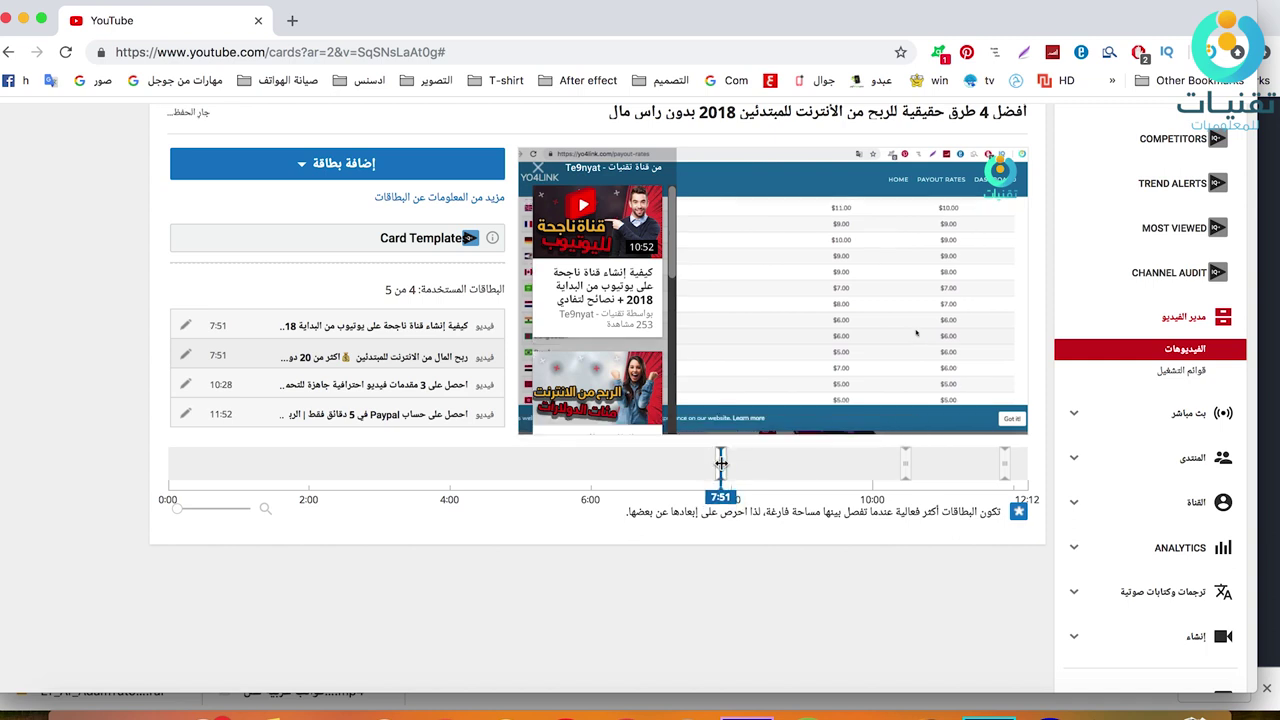
{"action": "left_click_drag", "start_coordinate": [721, 463], "coordinate": [293, 490]}
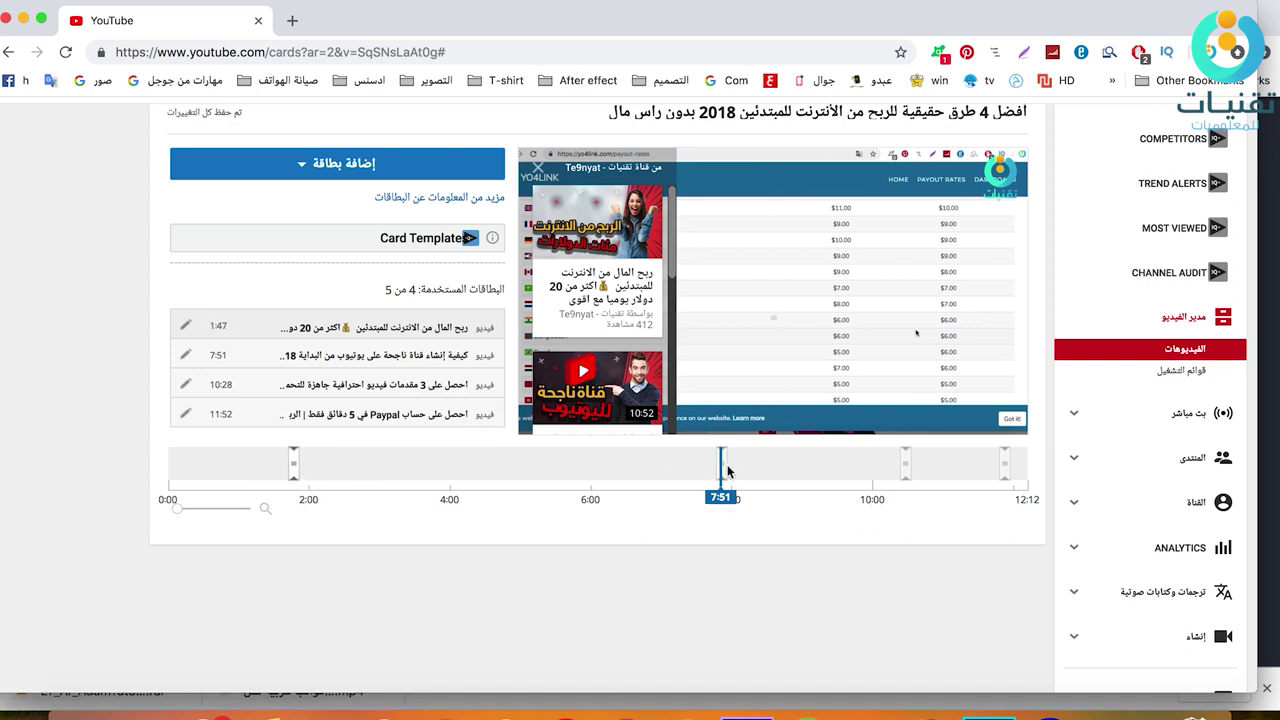
Step: Move the "كيفية إنشاء قناة ناجحة على يوتيوب" card to 5:36 and the PayPal account card to 11:46
{"action": "left_click_drag", "start_coordinate": [728, 472], "coordinate": [569, 473]}
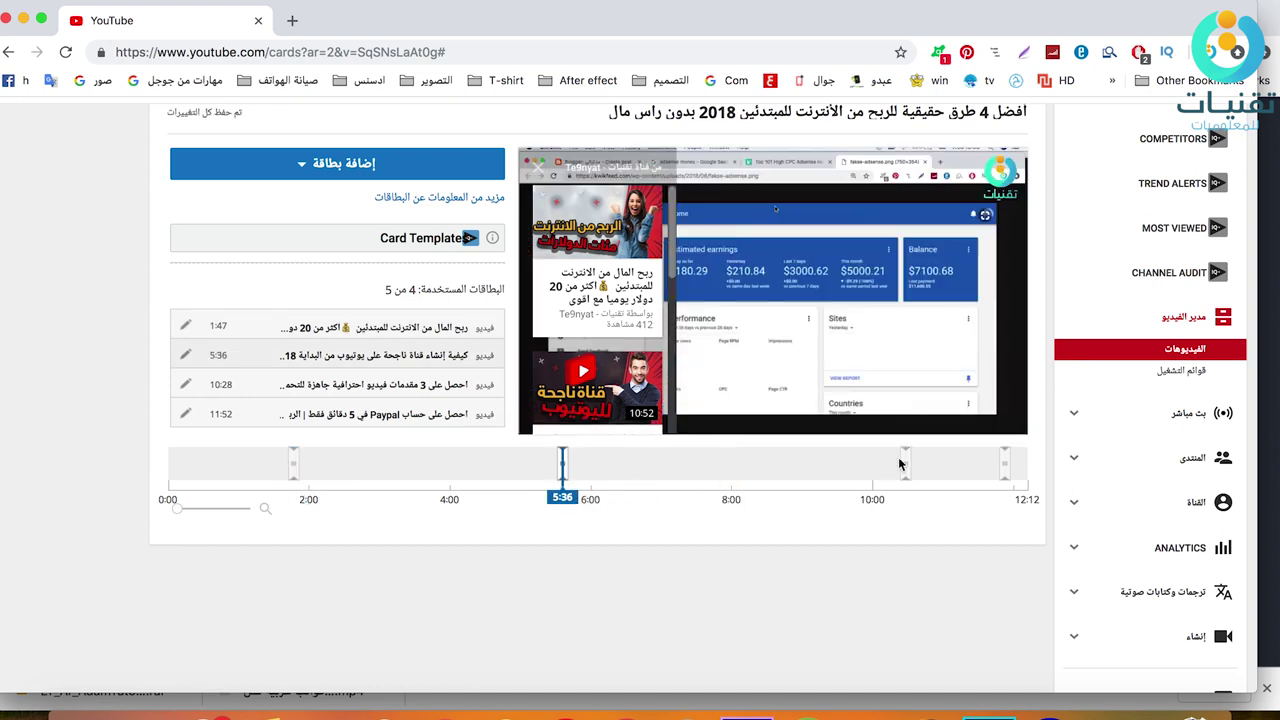
{"action": "left_click", "coordinate": [899, 463]}
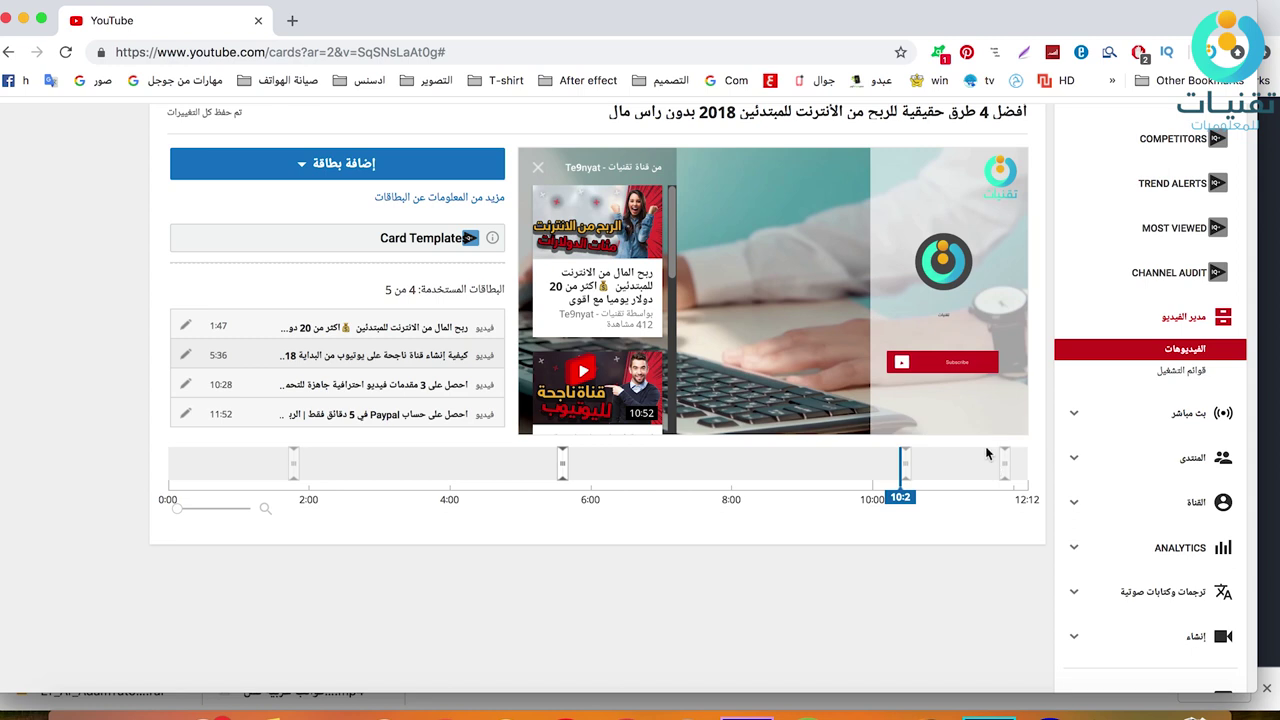
{"action": "left_click", "coordinate": [987, 466]}
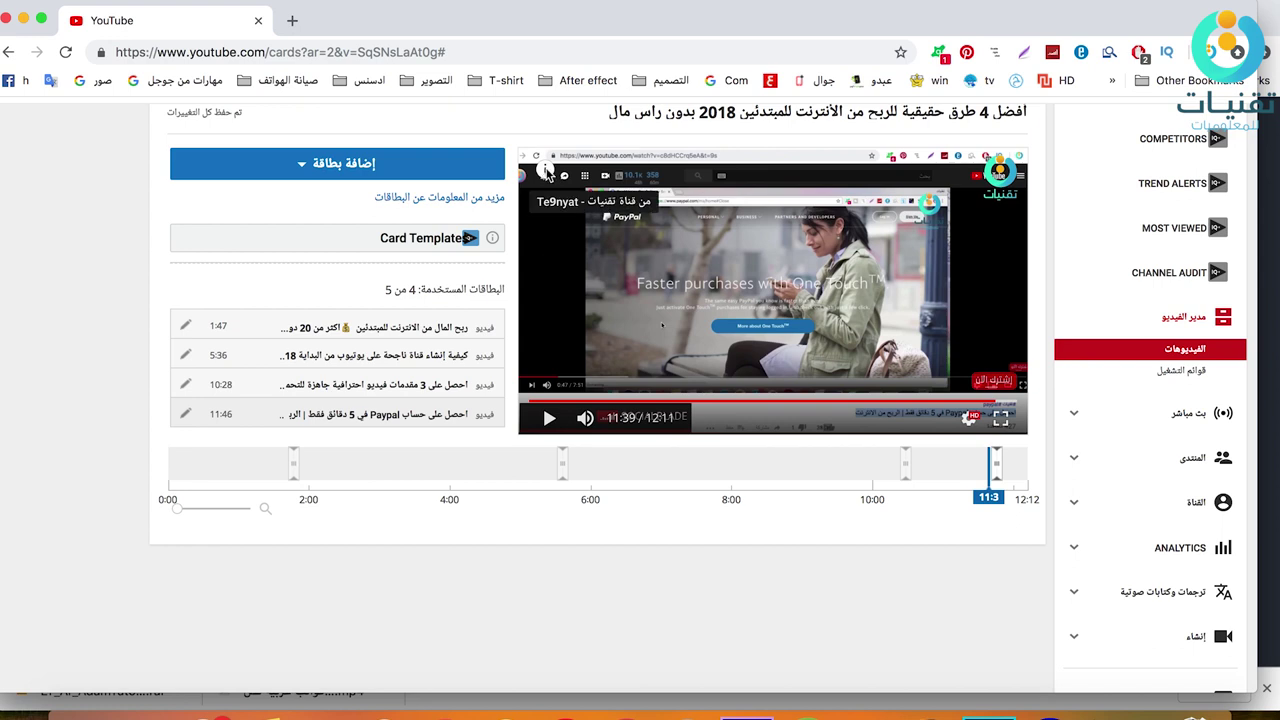
Step: Preview the card list in the video player and look through it down to the PayPal account video
{"action": "left_click", "coordinate": [547, 172]}
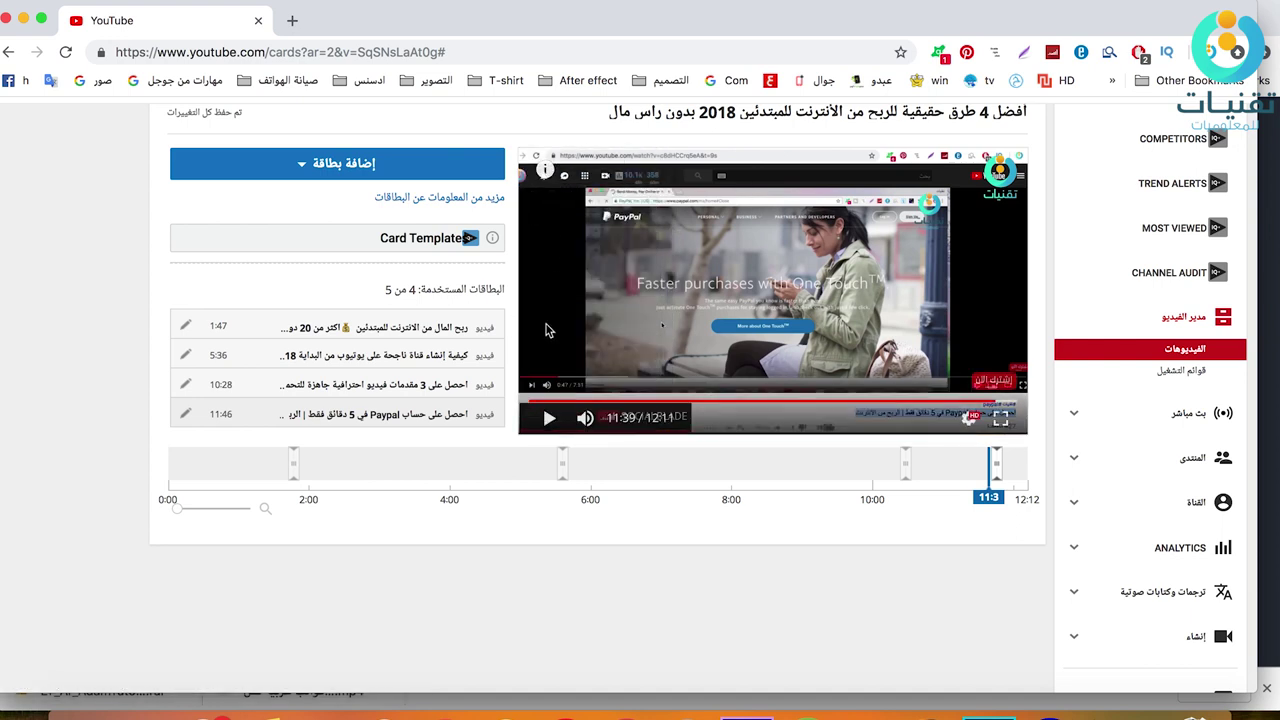
{"action": "left_click", "coordinate": [545, 171]}
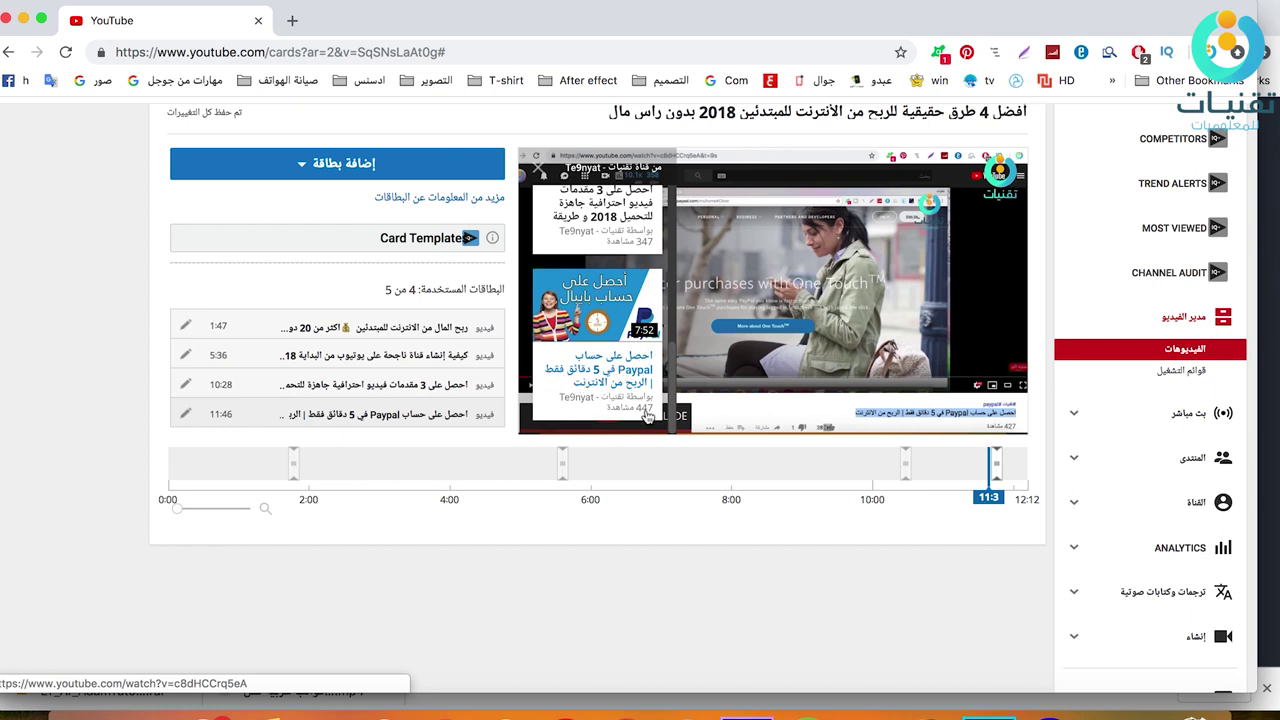
{"action": "left_click", "coordinate": [539, 171]}
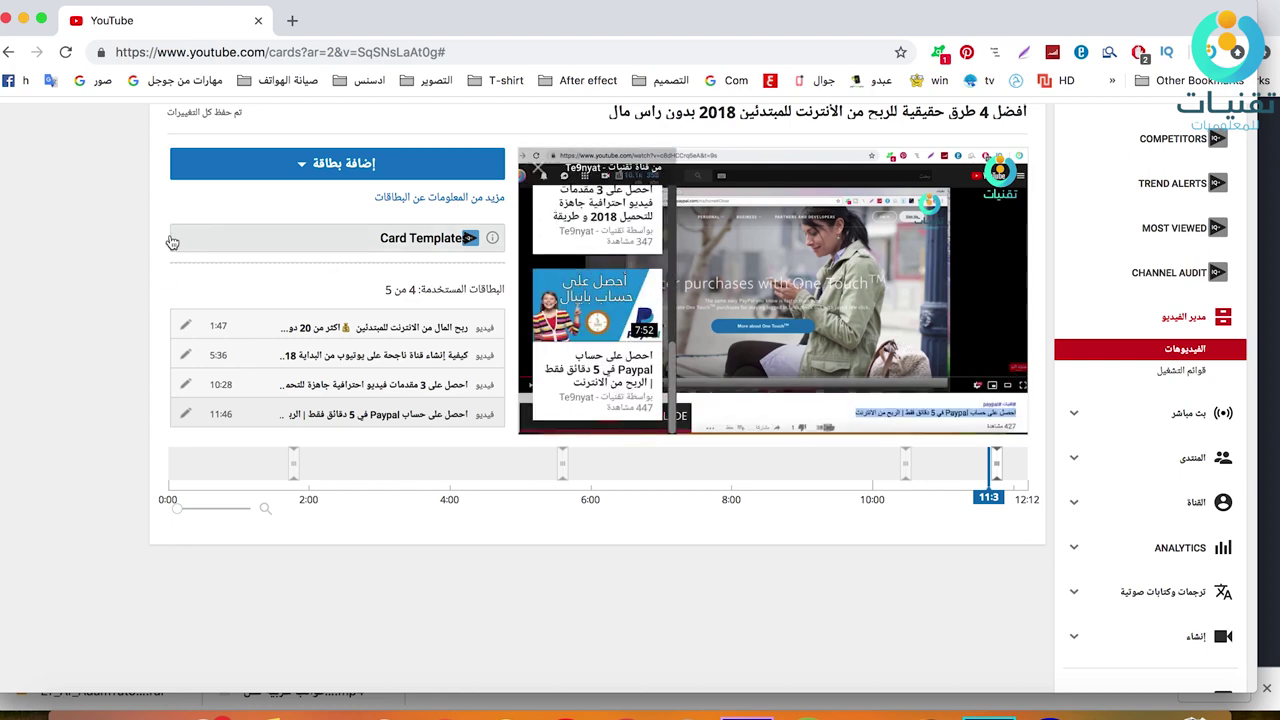
Step: Open the video's information and settings page and examine its title, description and tags
{"action": "scroll", "coordinate": [171, 240], "scroll_direction": "up", "scroll_amount": 3}
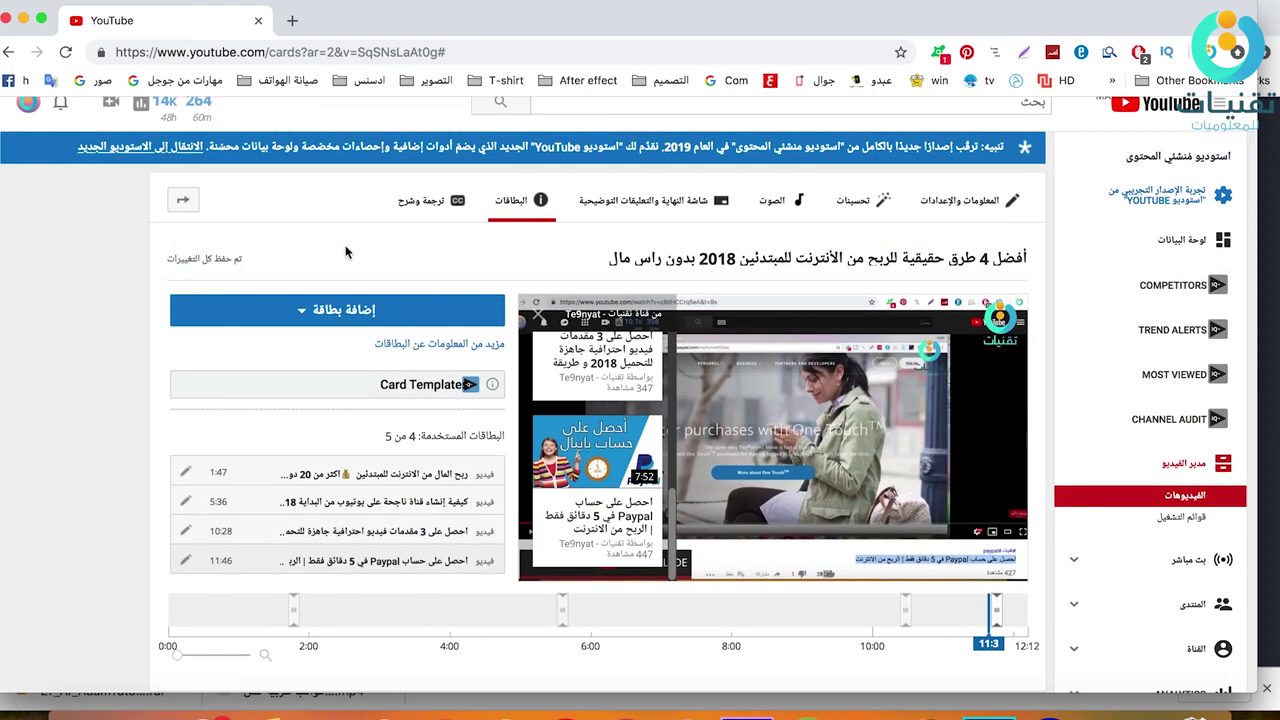
{"action": "left_click", "coordinate": [972, 210]}
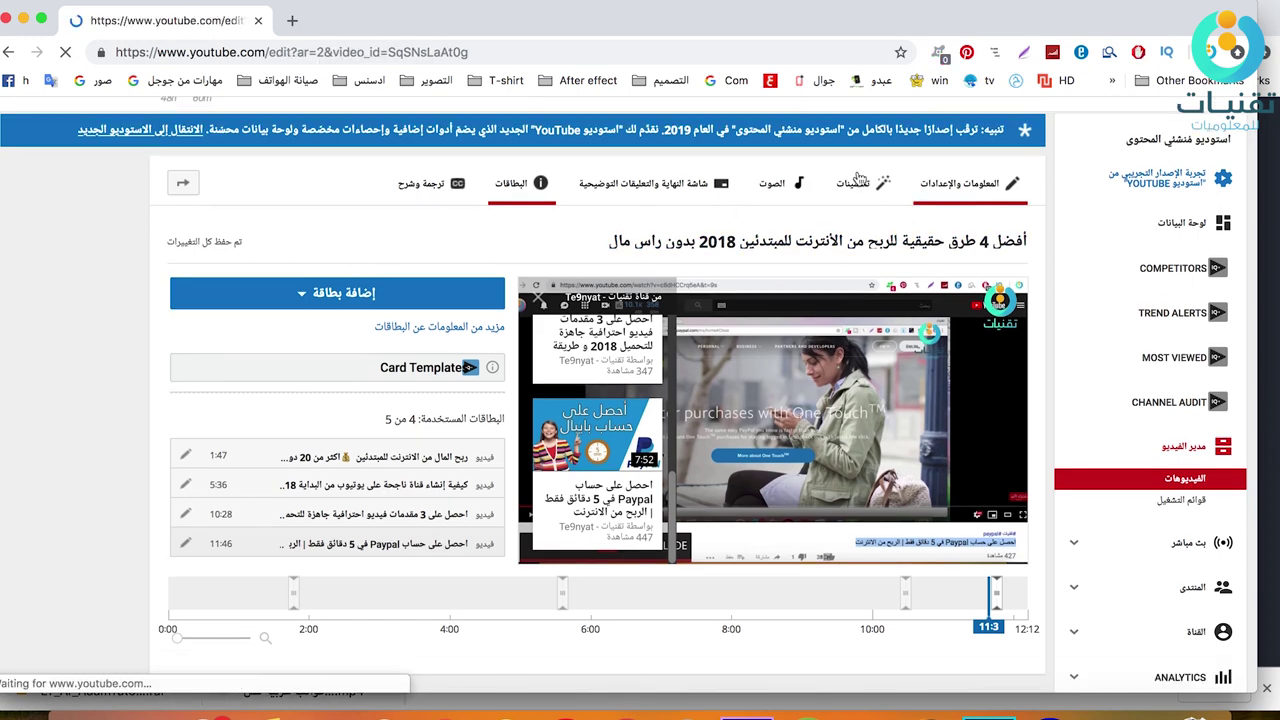
{"action": "scroll", "coordinate": [665, 456], "scroll_direction": "down", "scroll_amount": 2}
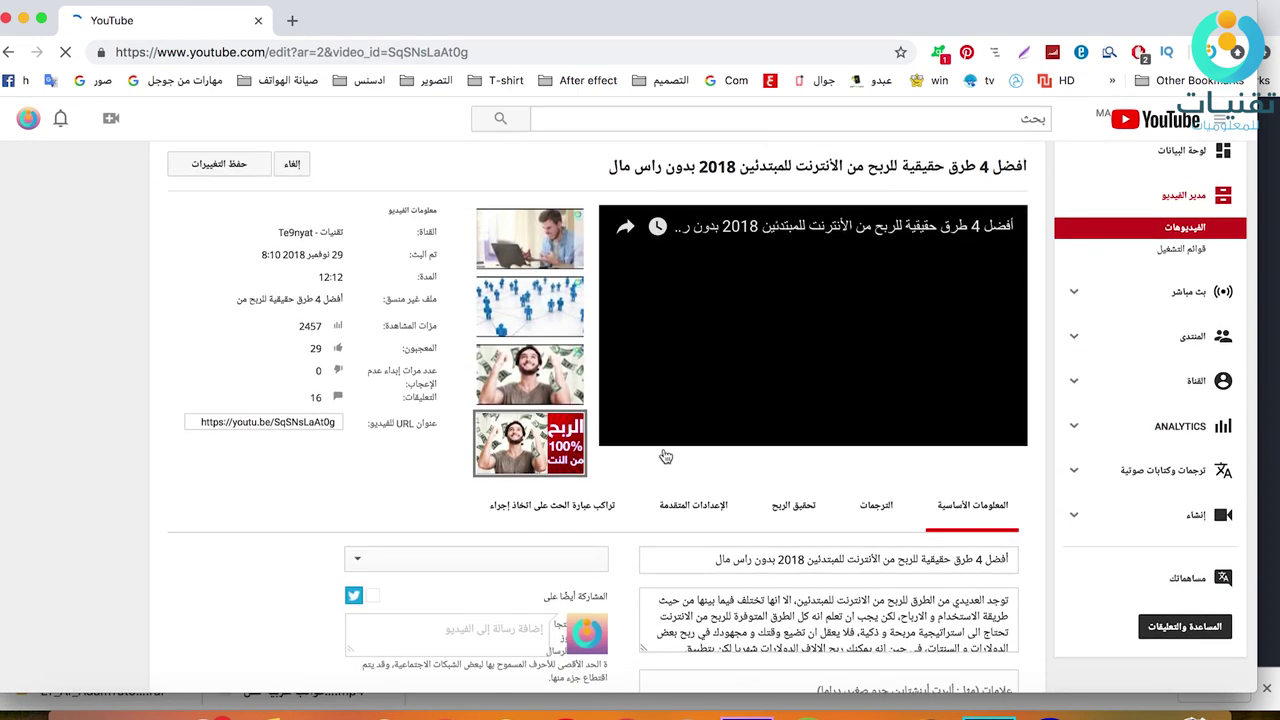
{"action": "scroll", "coordinate": [665, 456], "scroll_direction": "down", "scroll_amount": 5}
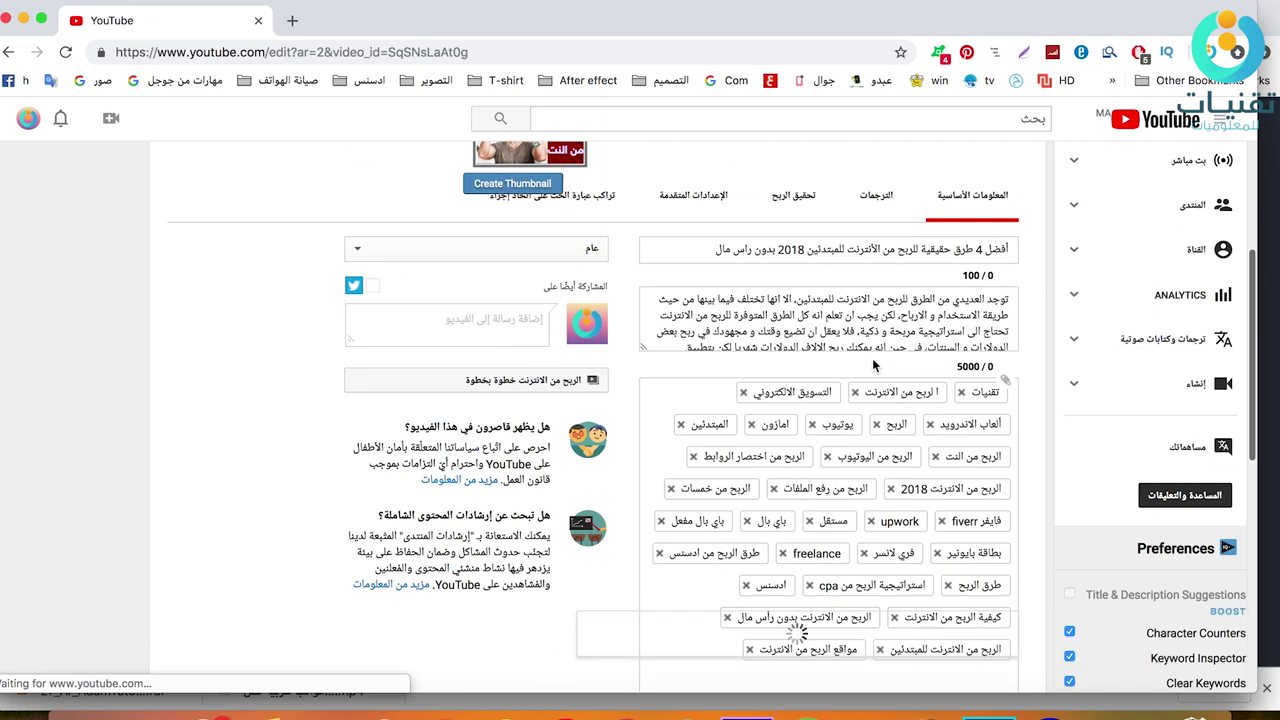
Step: In the video's translation settings, set the original language of the title and description to Arabic (العربية)
{"action": "left_click", "coordinate": [876, 195]}
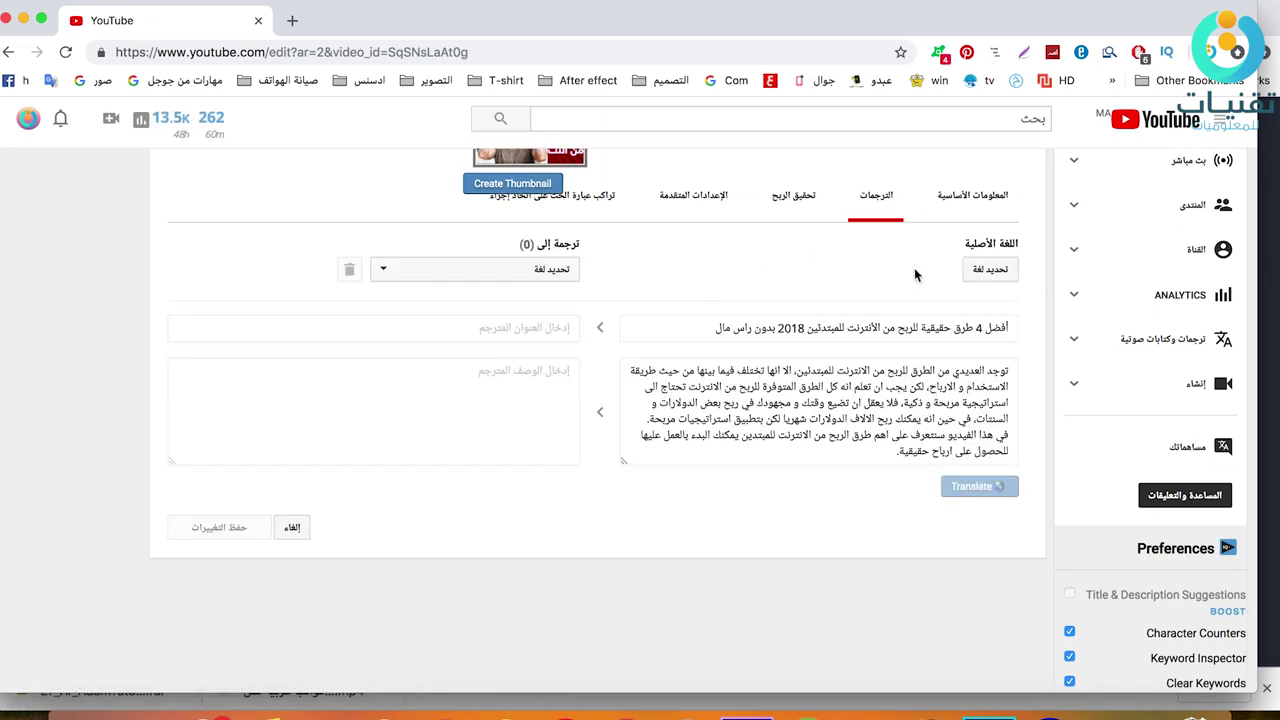
{"action": "left_click", "coordinate": [965, 196]}
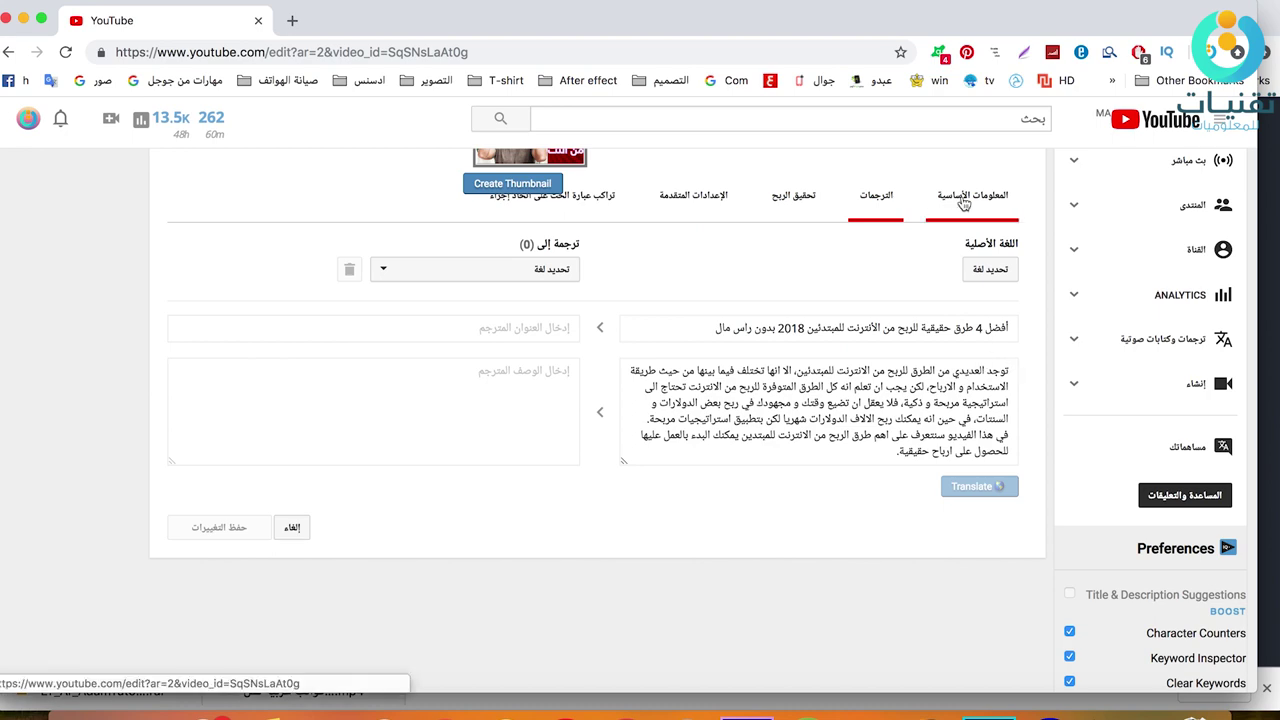
{"action": "left_click", "coordinate": [866, 210]}
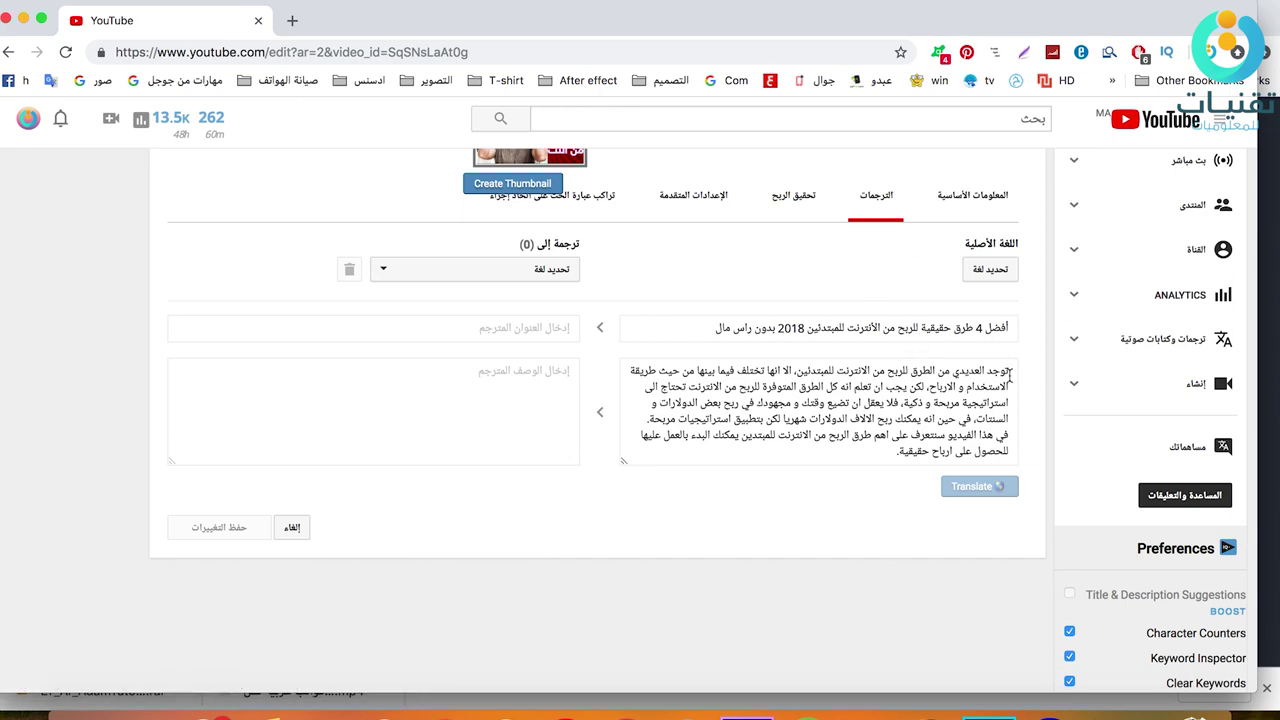
{"action": "left_click_drag", "start_coordinate": [1008, 373], "coordinate": [640, 470]}
{"action": "left_click", "coordinate": [983, 263]}
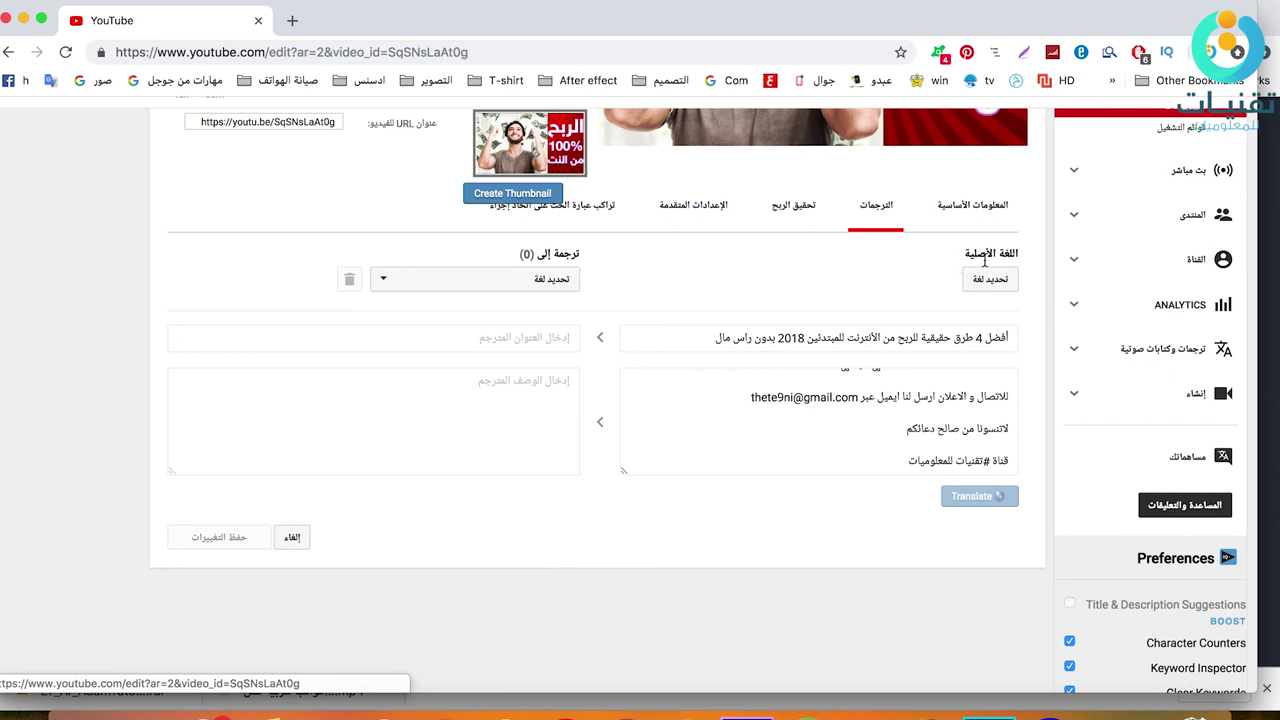
{"action": "left_click", "coordinate": [988, 280]}
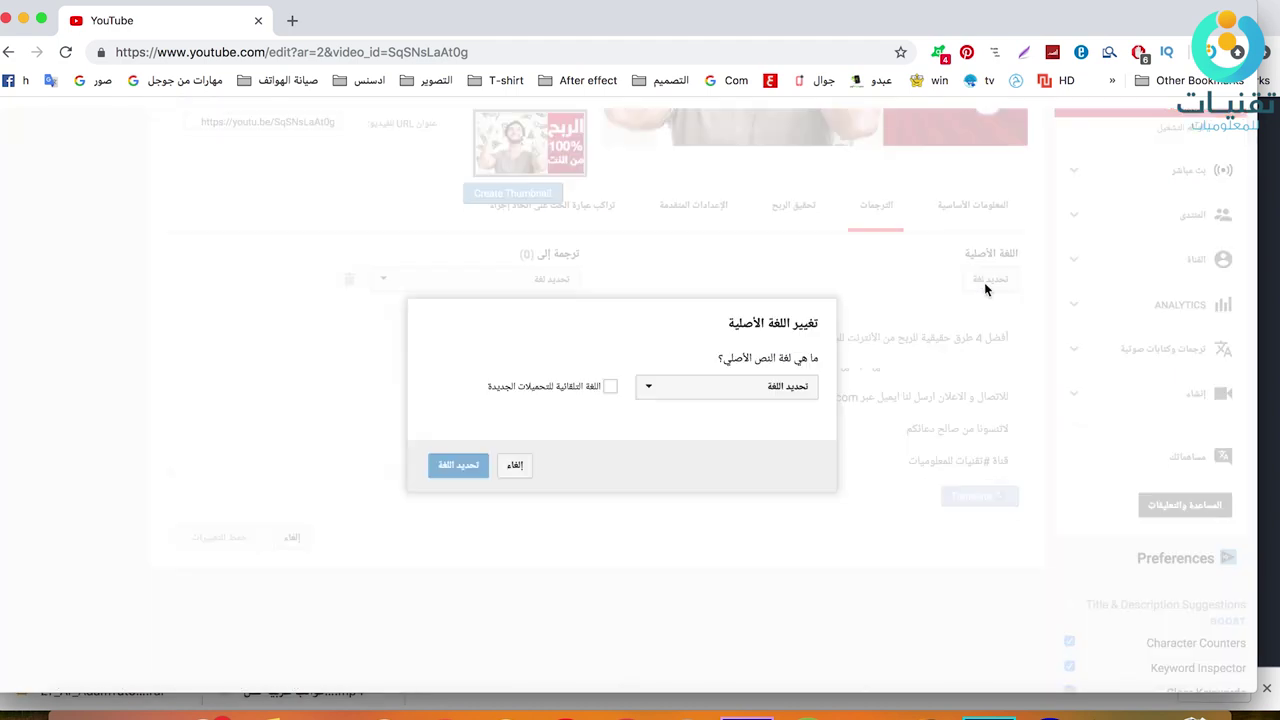
{"action": "left_click", "coordinate": [696, 390]}
{"action": "left_click", "coordinate": [690, 417]}
{"action": "left_click", "coordinate": [474, 462]}
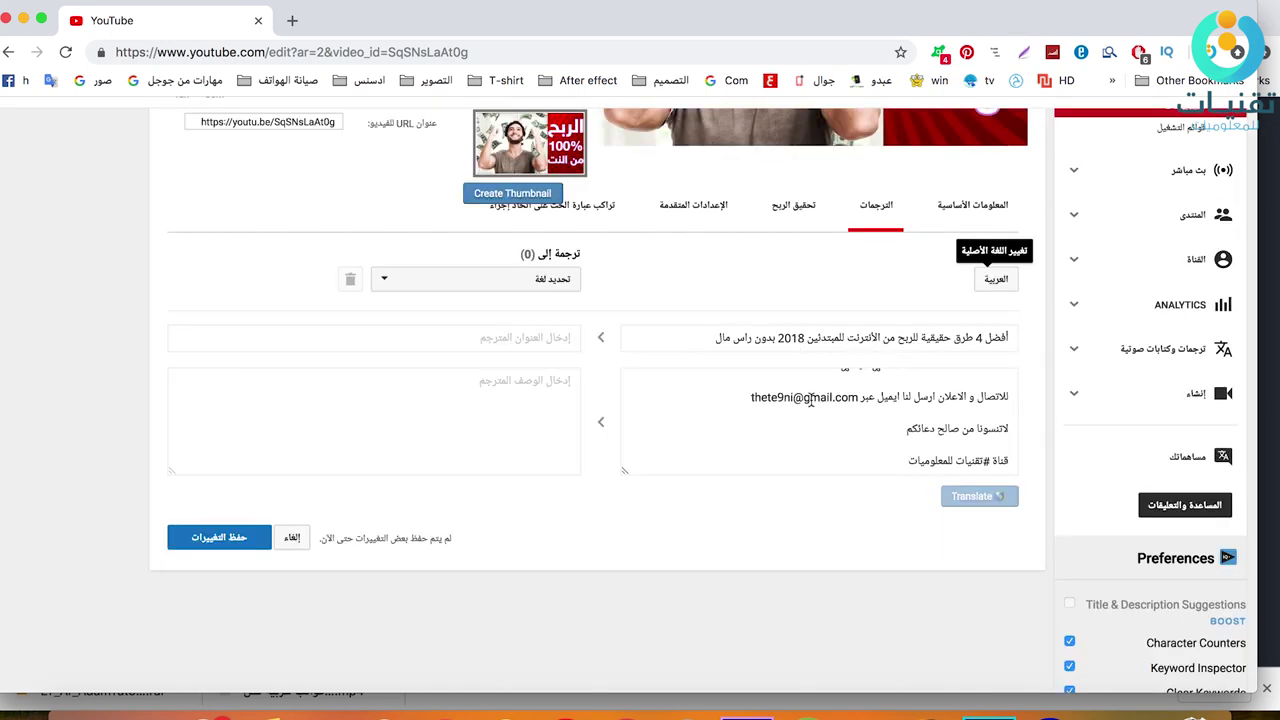
Step: Check the option for adding a translation language without adding one, and save the translation settings
{"action": "scroll", "coordinate": [810, 398], "scroll_direction": "up", "scroll_amount": 10}
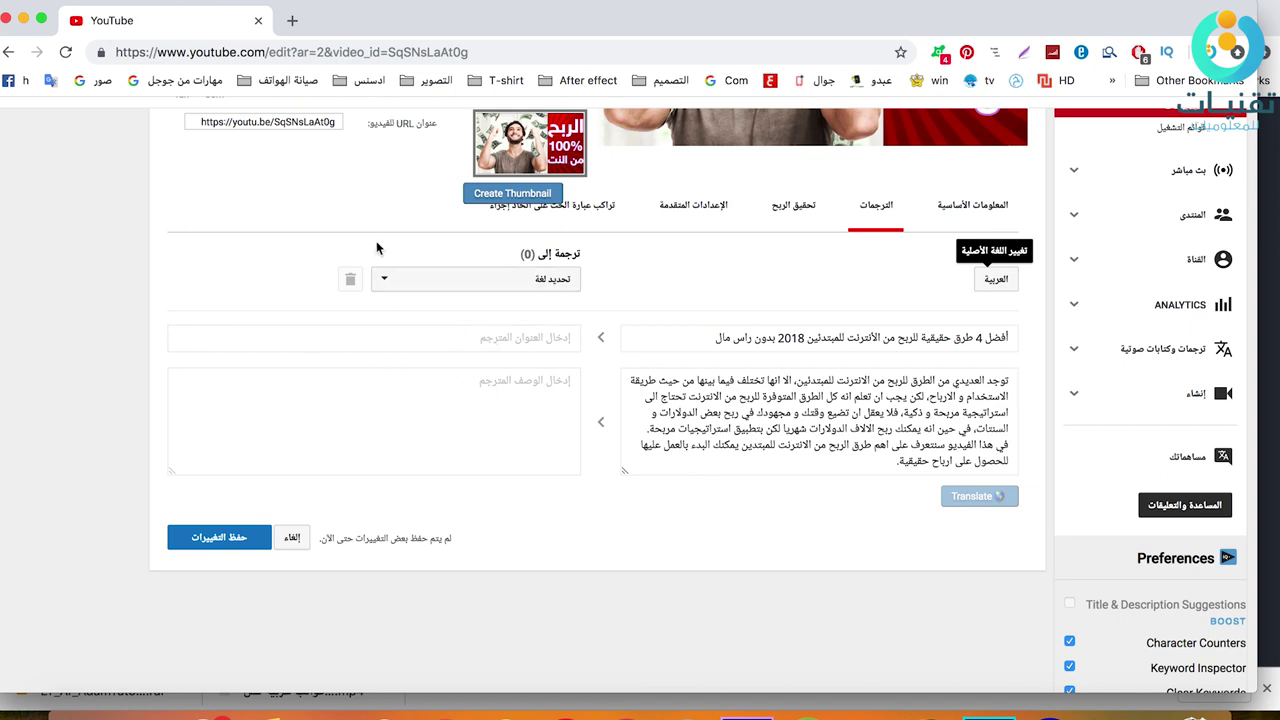
{"action": "left_click", "coordinate": [382, 278]}
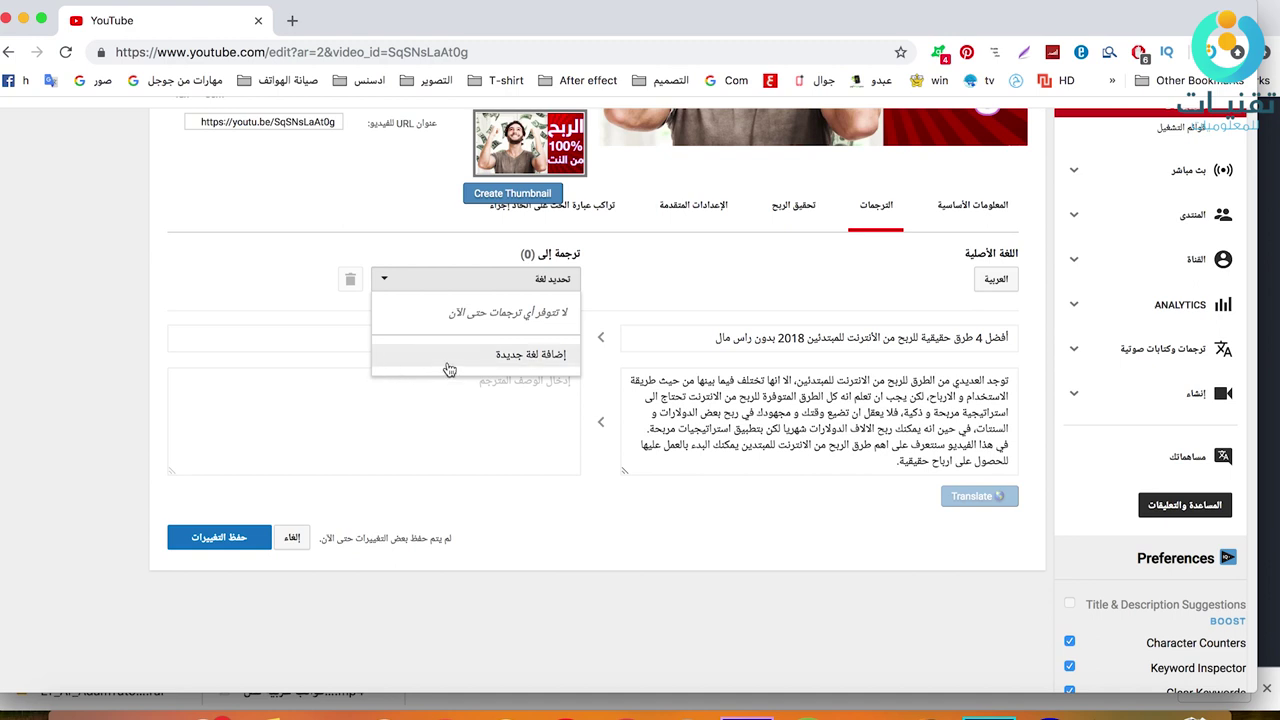
{"action": "left_click", "coordinate": [262, 356]}
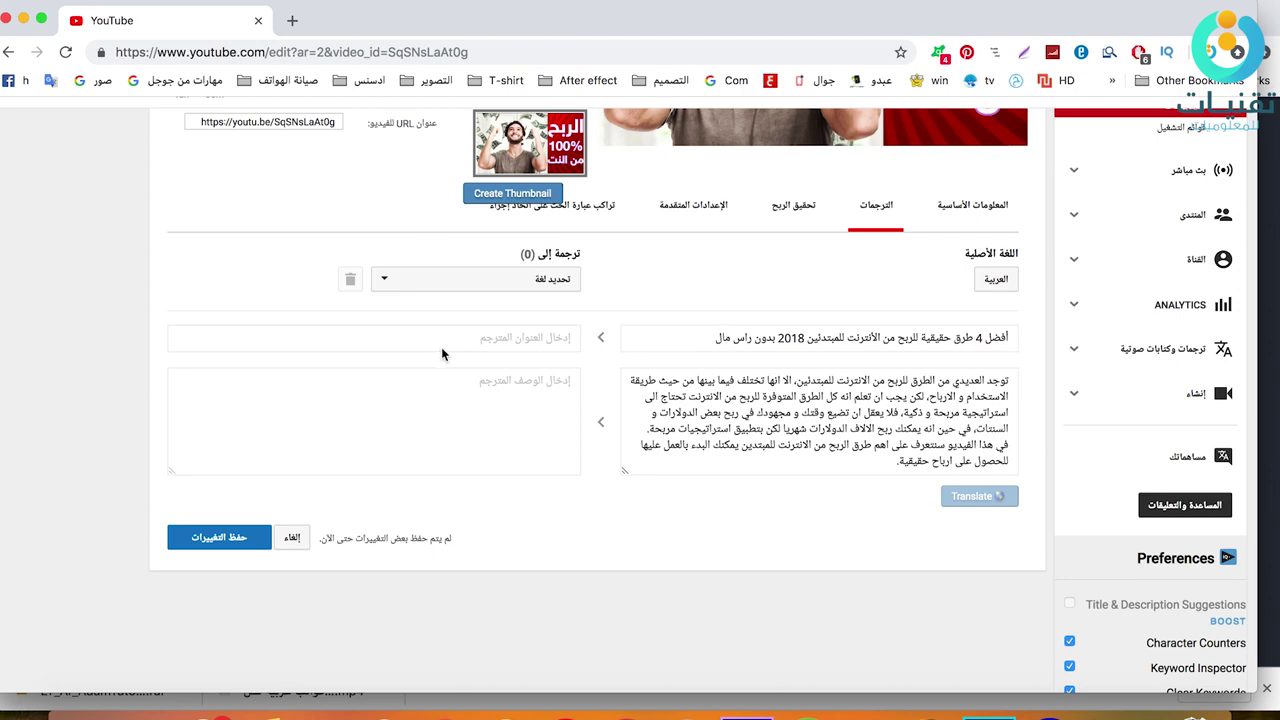
{"action": "scroll", "coordinate": [383, 390], "scroll_direction": "down", "scroll_amount": 3}
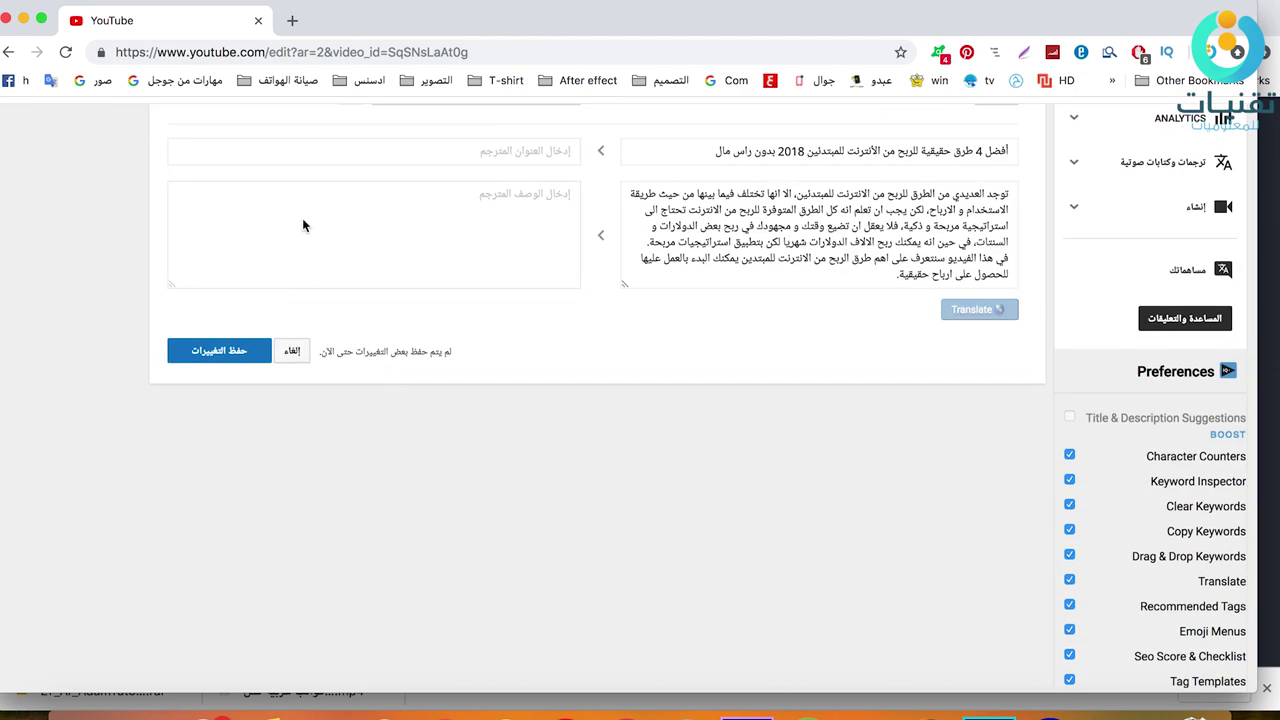
{"action": "left_click", "coordinate": [206, 354]}
{"action": "scroll", "coordinate": [719, 397], "scroll_direction": "down", "scroll_amount": 3}
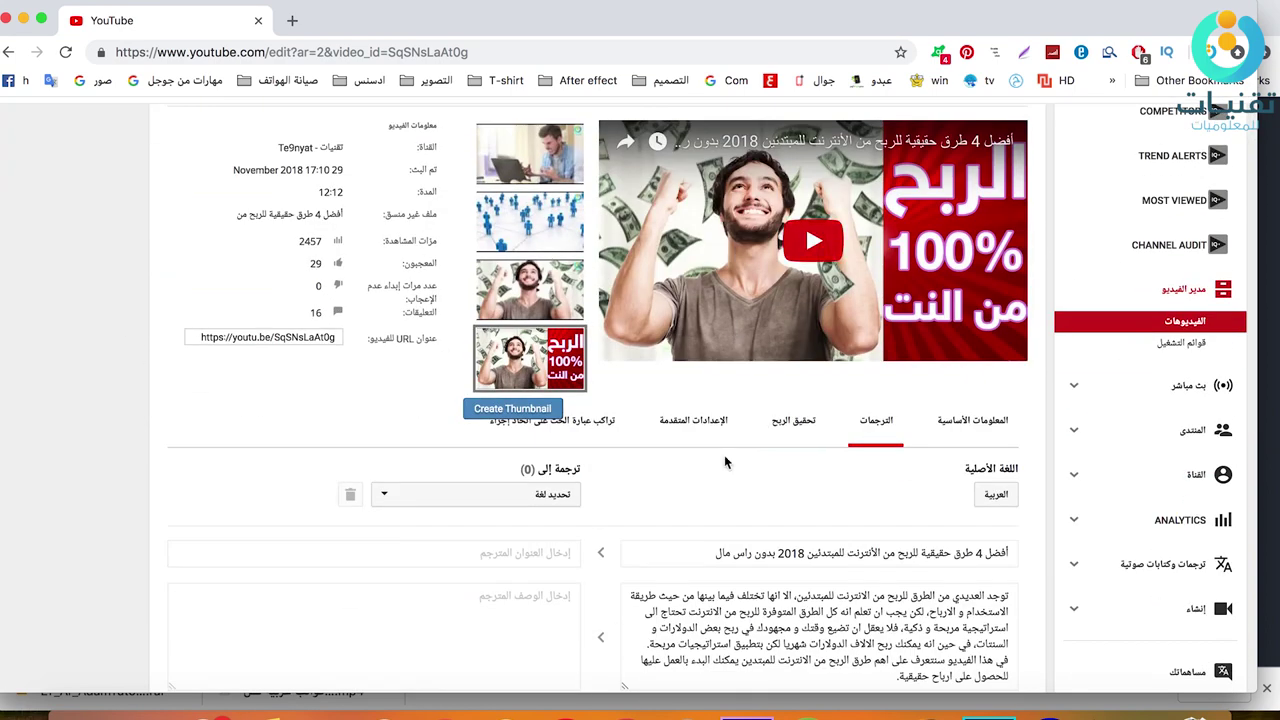
Step: Open the video's monetization settings and review the ad formats and the ad break timeline
{"action": "left_click", "coordinate": [805, 428]}
{"action": "scroll", "coordinate": [790, 420], "scroll_direction": "down", "scroll_amount": 3}
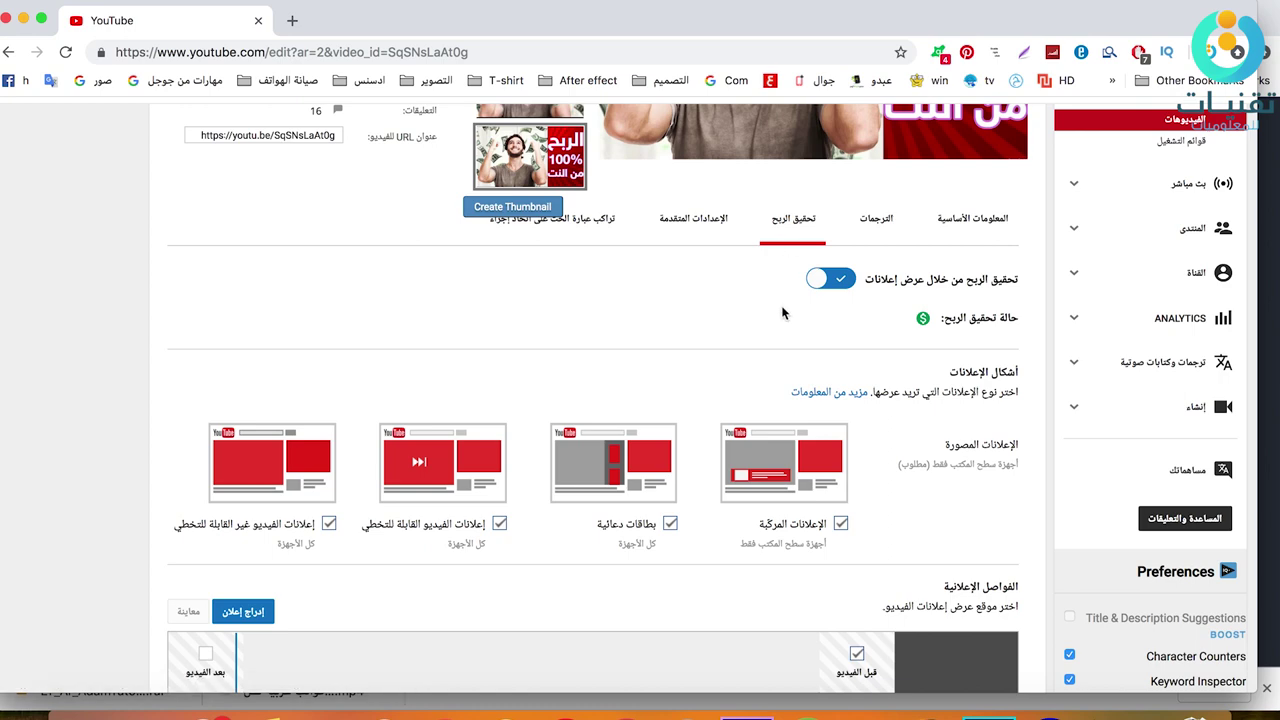
{"action": "scroll", "coordinate": [756, 540], "scroll_direction": "down", "scroll_amount": 2}
{"action": "scroll", "coordinate": [313, 578], "scroll_direction": "down", "scroll_amount": 2}
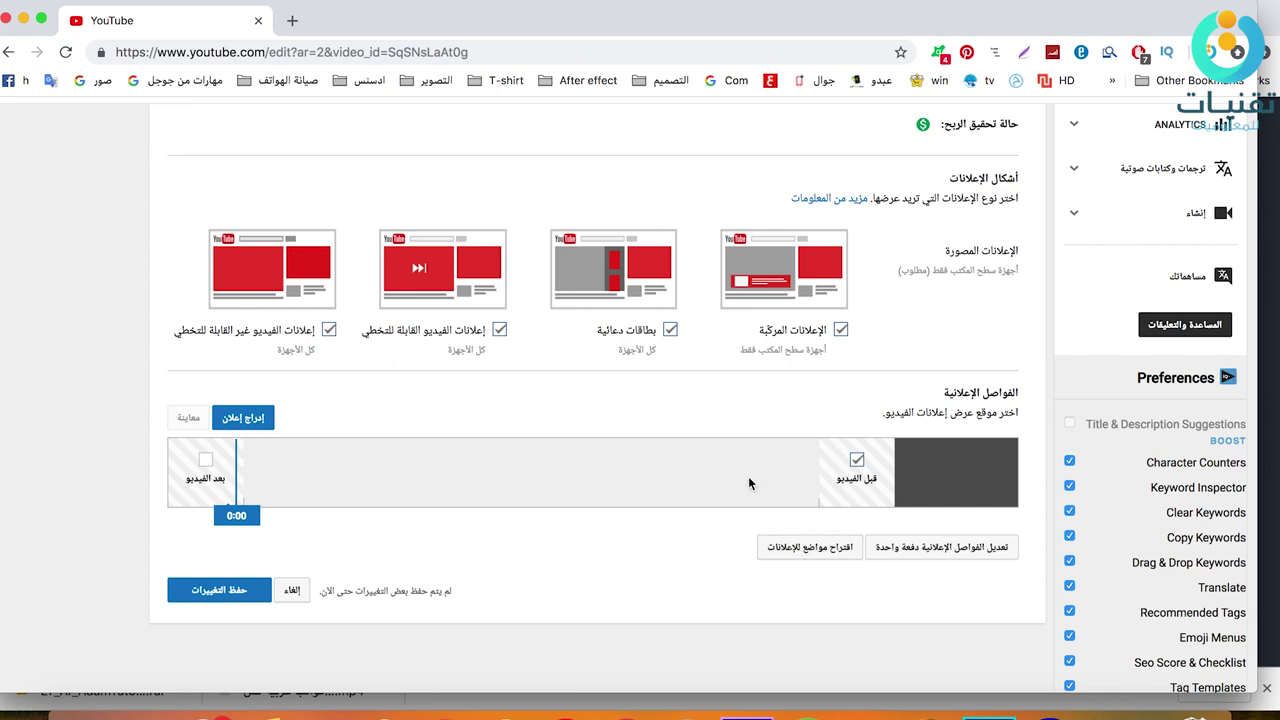
Step: Try inserting an ad break at 3:49 on the video's ad timeline and remove it again
{"action": "left_click", "coordinate": [353, 485]}
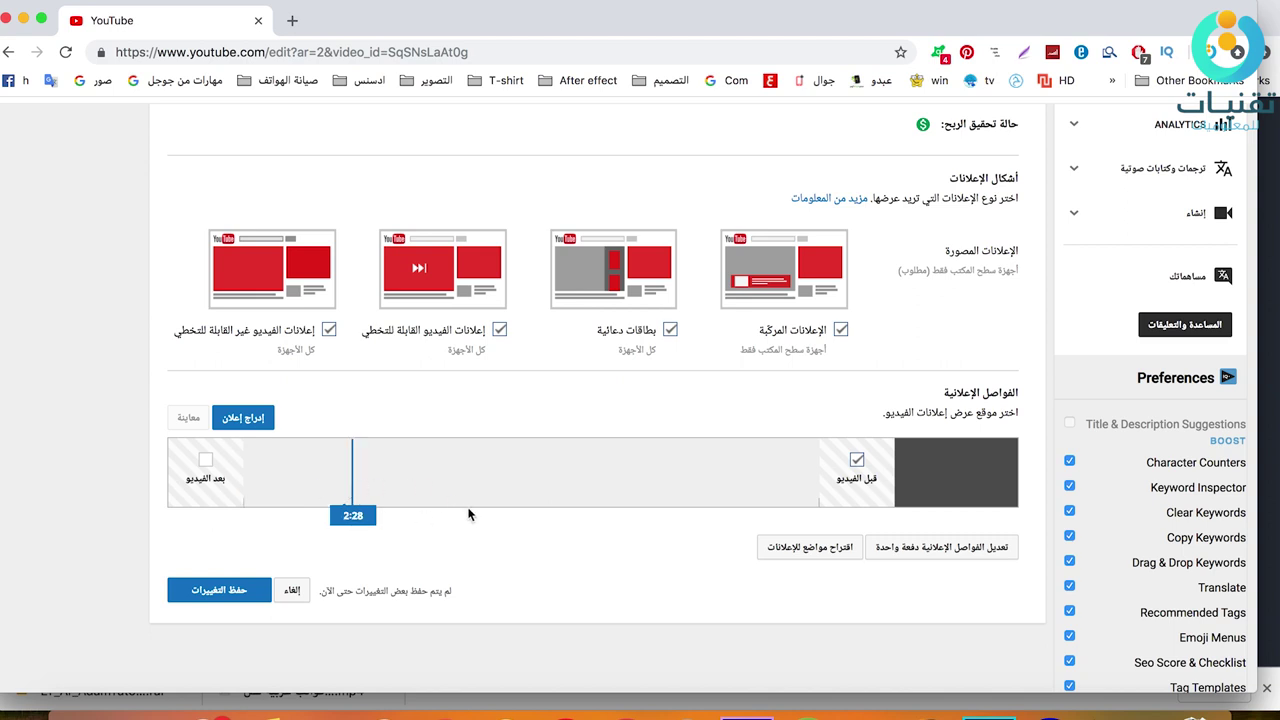
{"action": "left_click", "coordinate": [310, 465]}
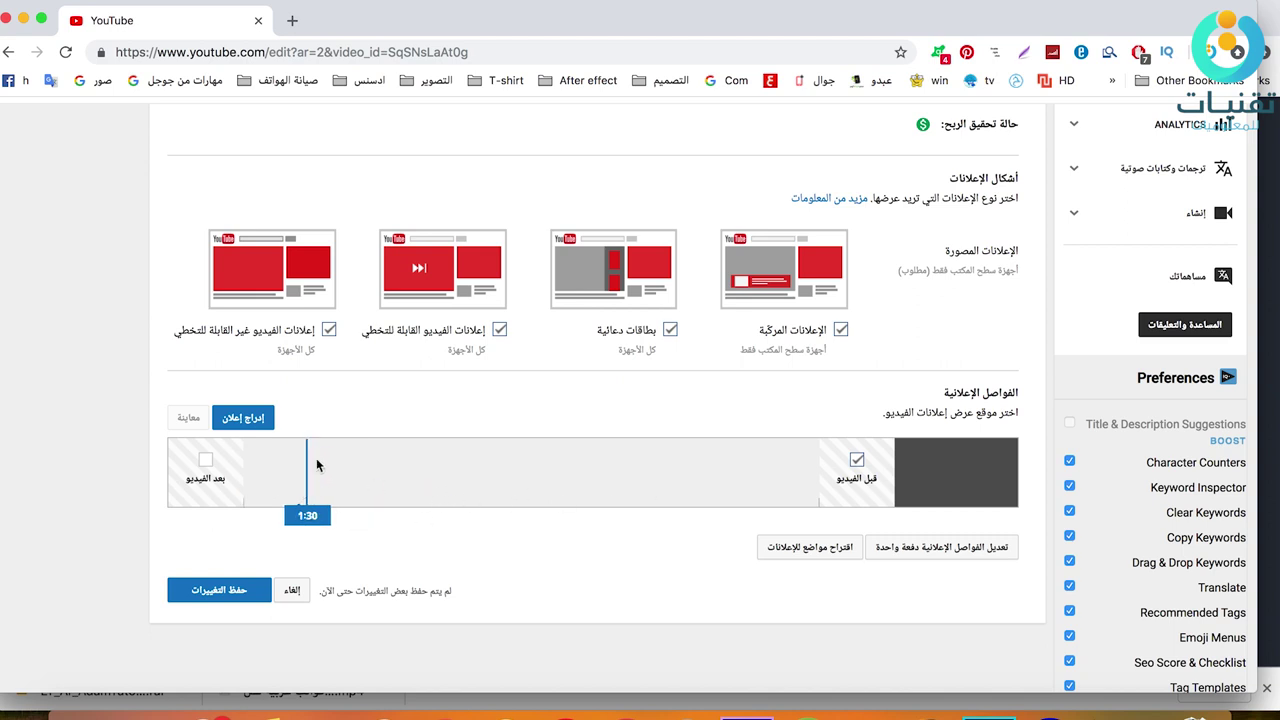
{"action": "left_click", "coordinate": [324, 465]}
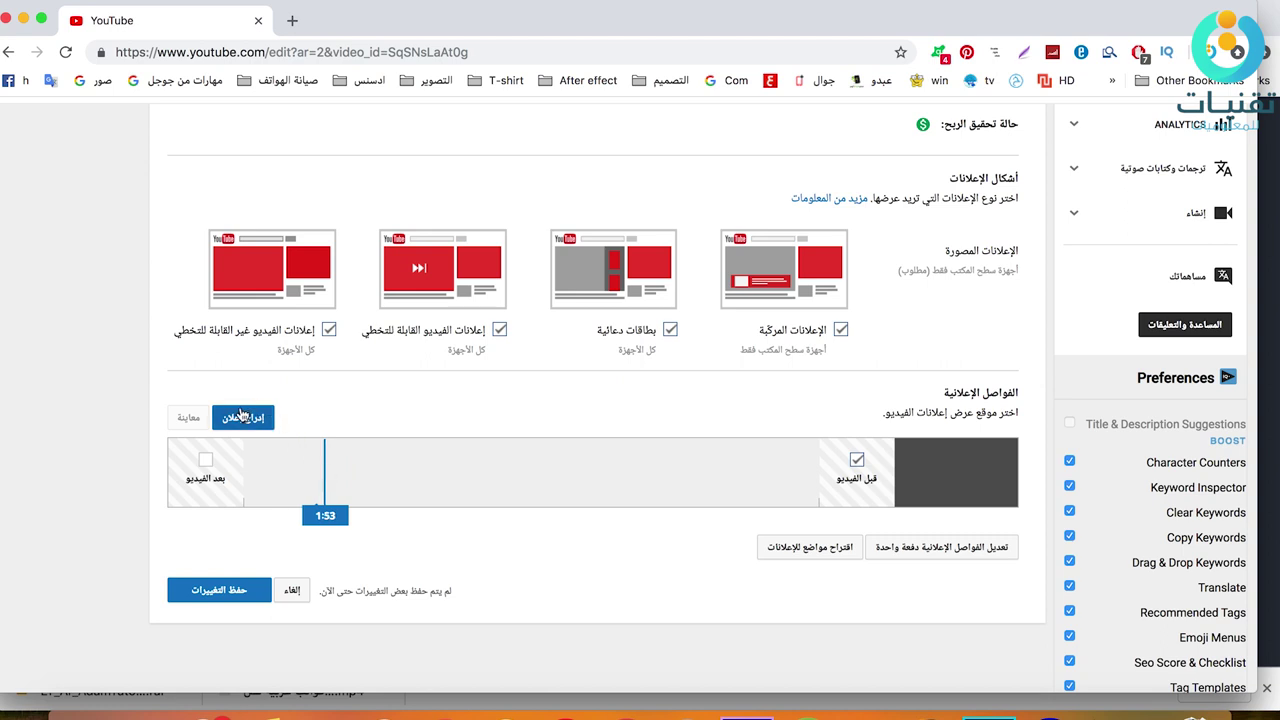
{"action": "left_click", "coordinate": [242, 415]}
{"action": "left_click", "coordinate": [417, 478]}
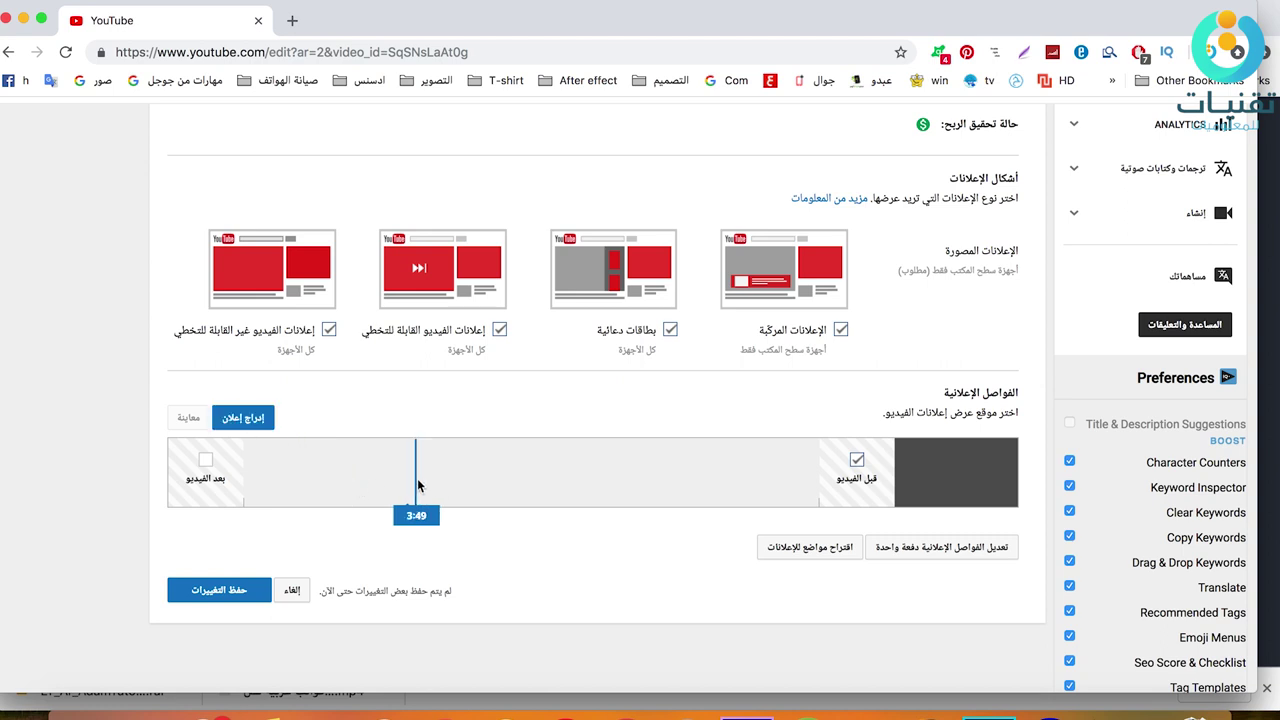
{"action": "left_click", "coordinate": [242, 417]}
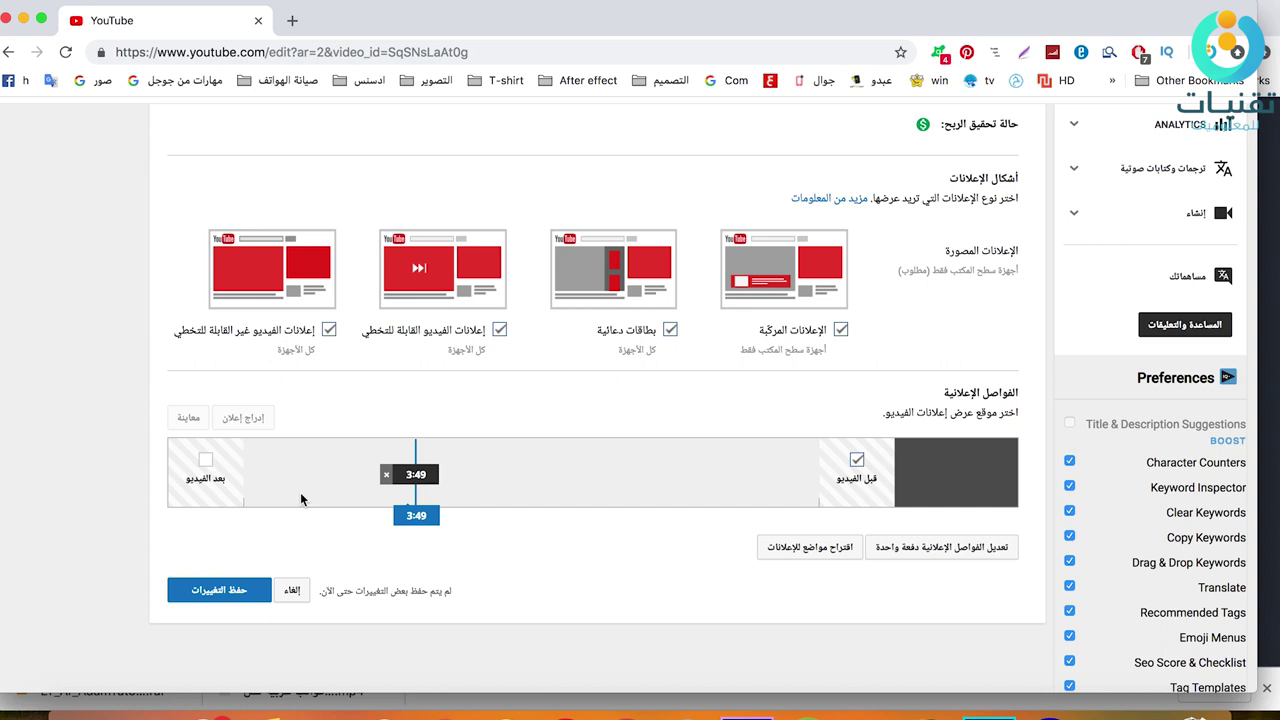
{"action": "left_click", "coordinate": [386, 474]}
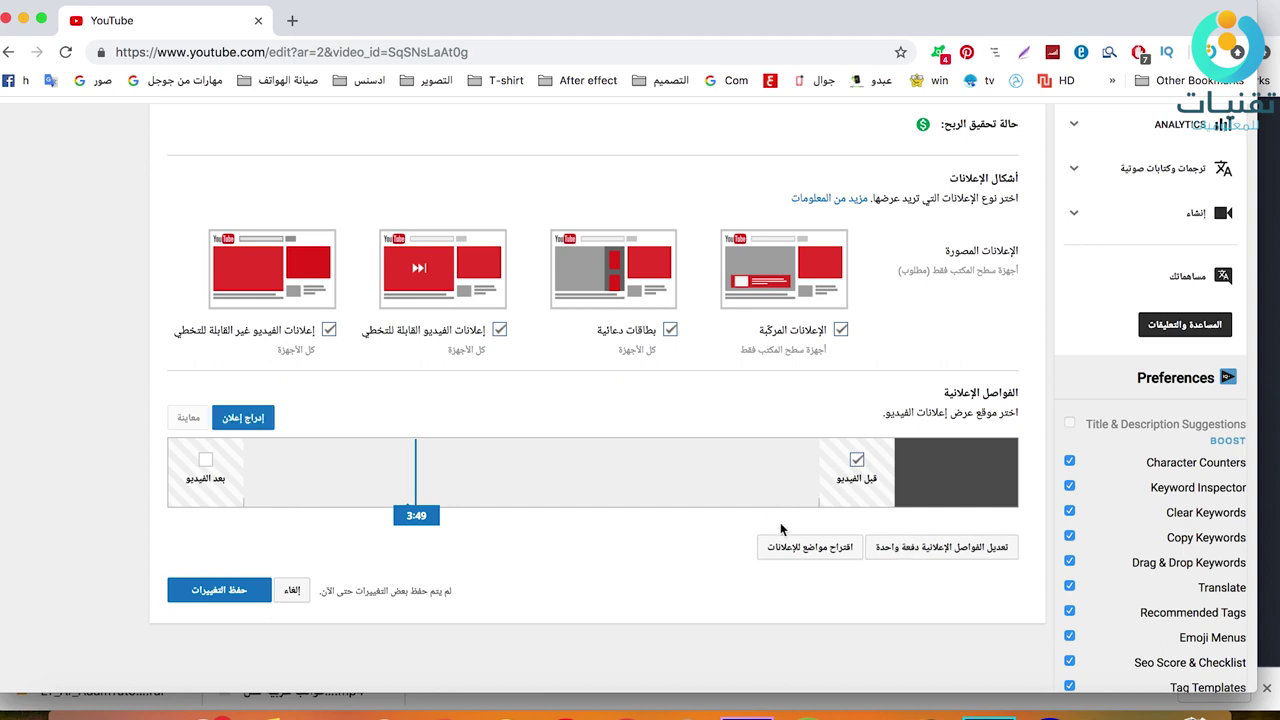
Step: Try to bulk-edit the ad breaks to 1:20, 1:53, 3:45, 5:55, 8:10 and 10:45, and save the monetization settings
{"action": "left_click", "coordinate": [900, 553]}
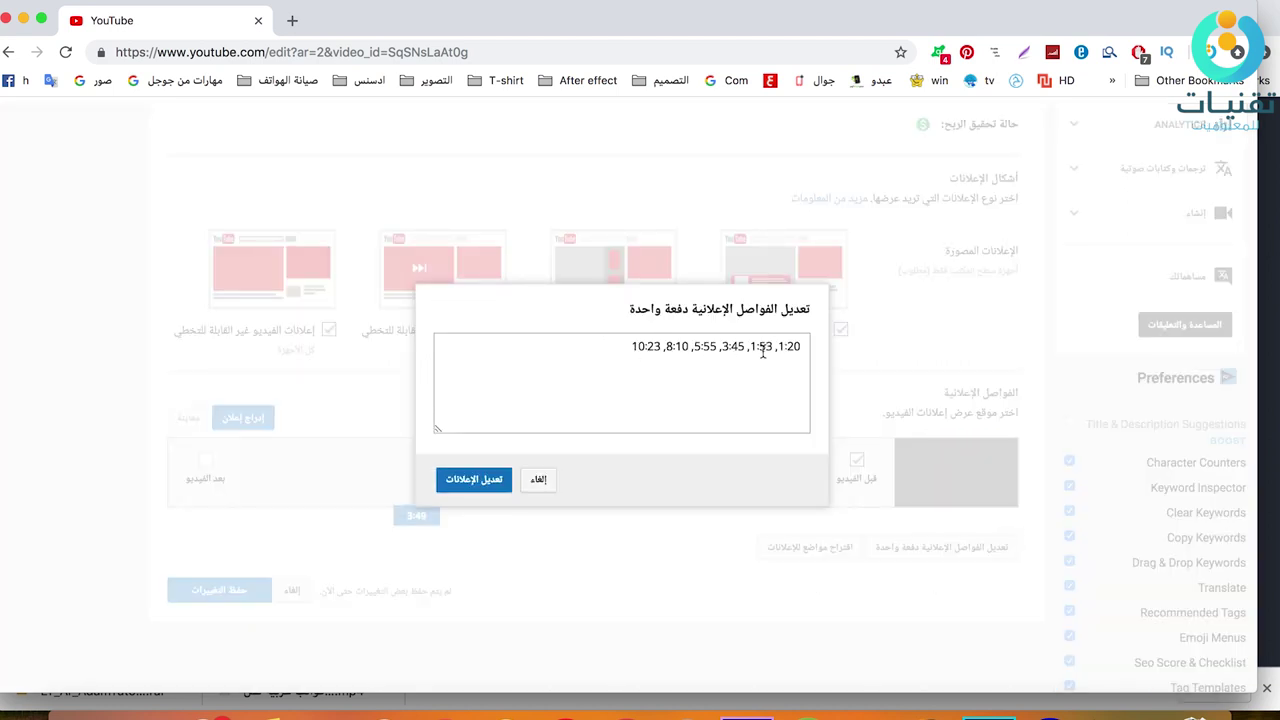
{"action": "left_click_drag", "start_coordinate": [631, 347], "coordinate": [694, 347]}
{"action": "key", "text": "BackSpace"}
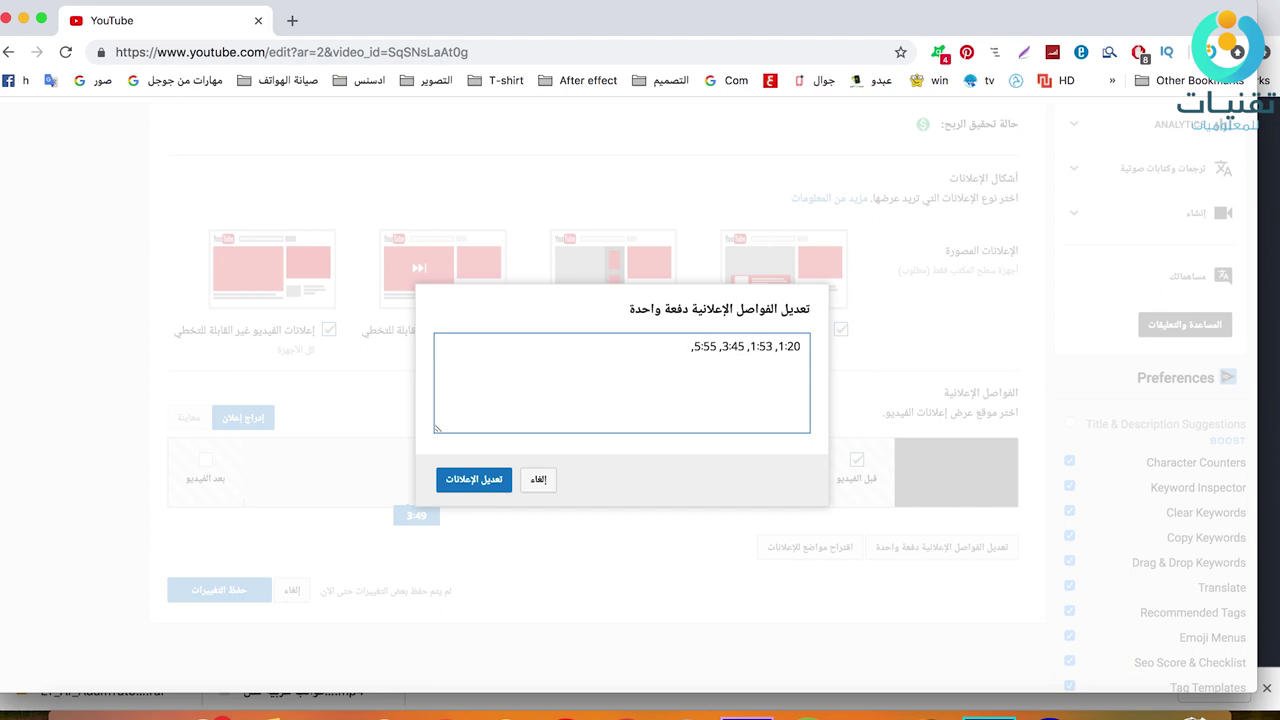
{"action": "type", "text": "8:10, 10:45"}
{"action": "left_click", "coordinate": [486, 476]}
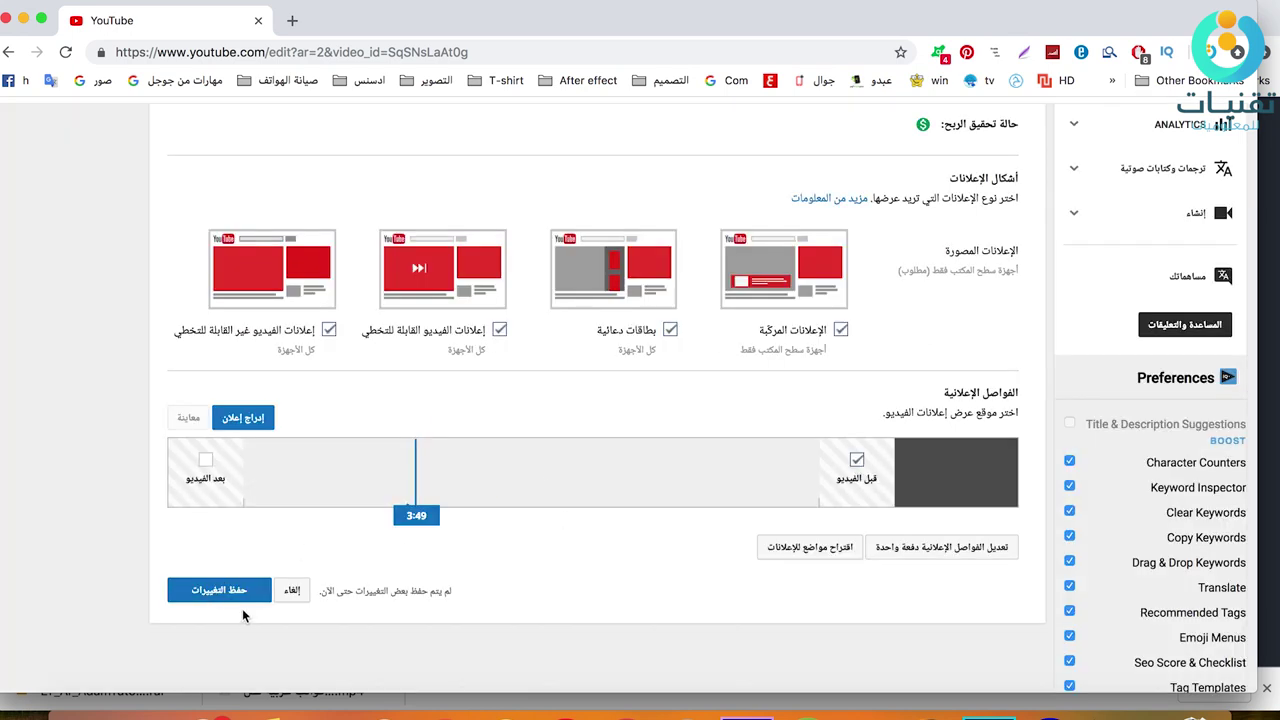
{"action": "left_click", "coordinate": [212, 594]}
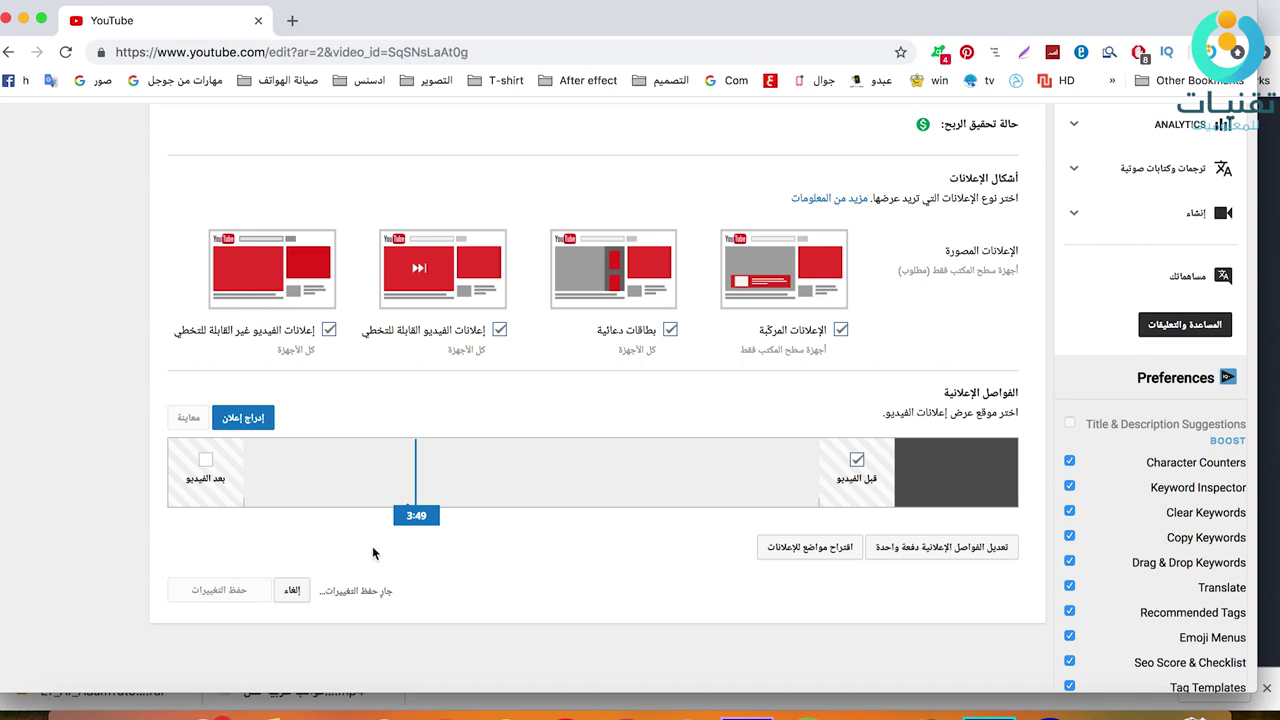
Step: In the video's advanced settings, choose the Creative Commons - Attribution licence
{"action": "scroll", "coordinate": [420, 547], "scroll_direction": "up", "scroll_amount": 5}
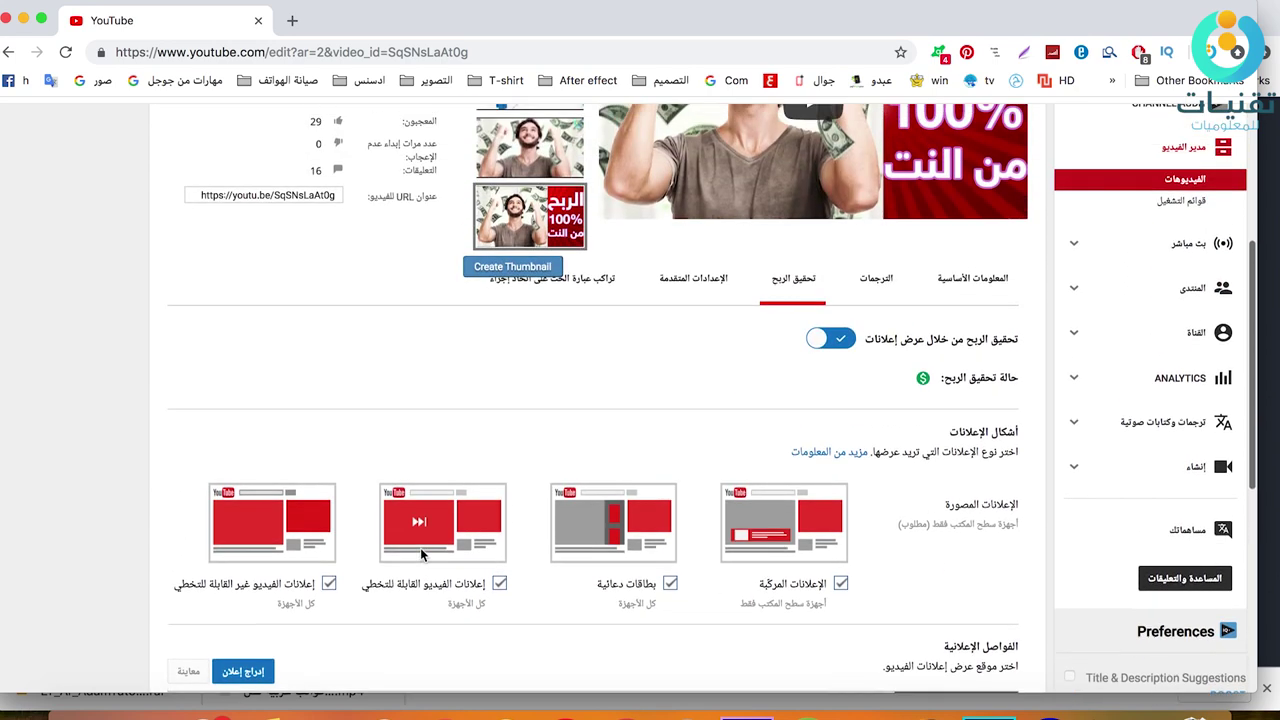
{"action": "left_click", "coordinate": [693, 280]}
{"action": "scroll", "coordinate": [698, 200], "scroll_direction": "down", "scroll_amount": 3}
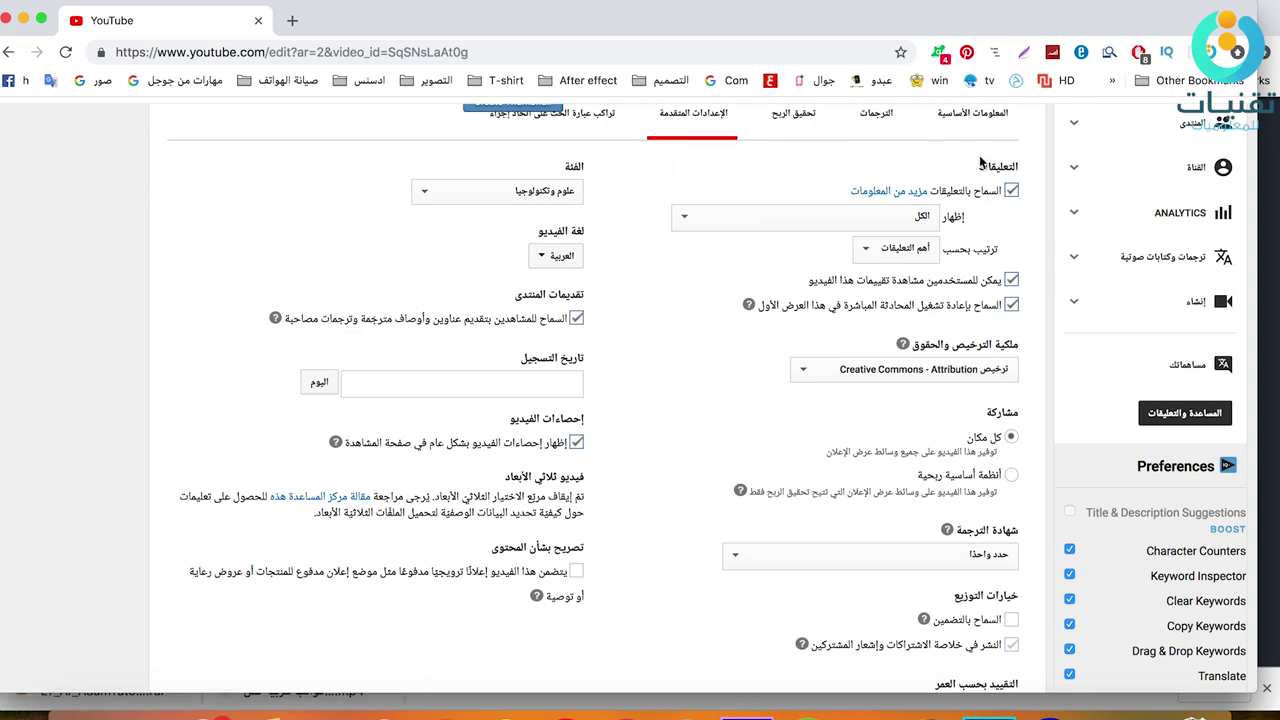
{"action": "scroll", "coordinate": [884, 257], "scroll_direction": "down", "scroll_amount": 2}
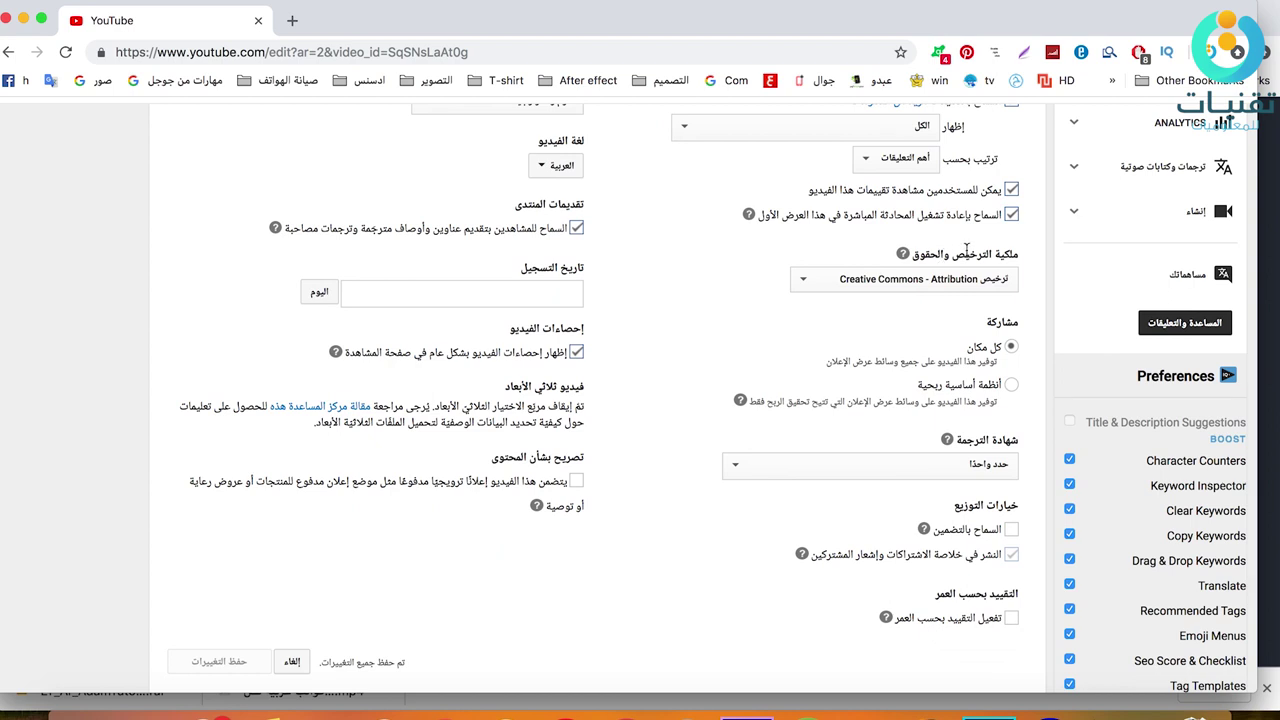
{"action": "left_click", "coordinate": [829, 282]}
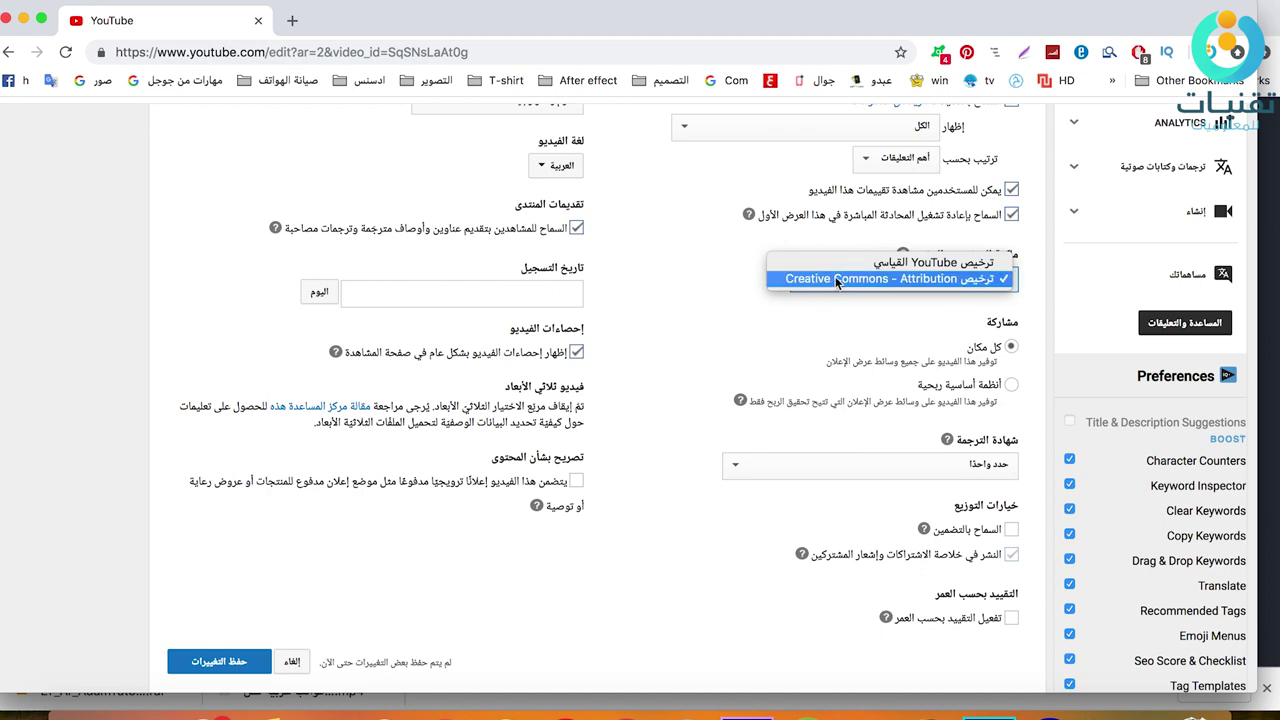
{"action": "left_click", "coordinate": [836, 280]}
Step: Look through the advanced settings and the list of available video categories without changing the category
{"action": "scroll", "coordinate": [752, 365], "scroll_direction": "down", "scroll_amount": 3}
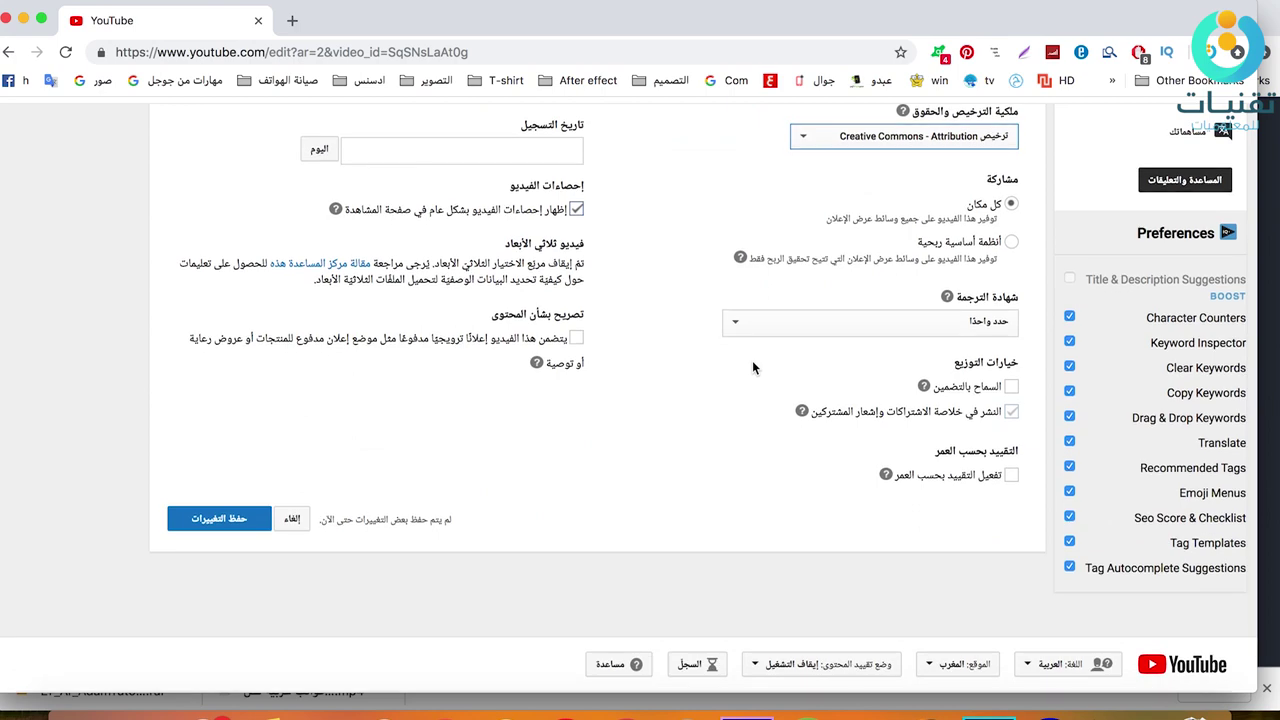
{"action": "scroll", "coordinate": [753, 366], "scroll_direction": "up", "scroll_amount": 3}
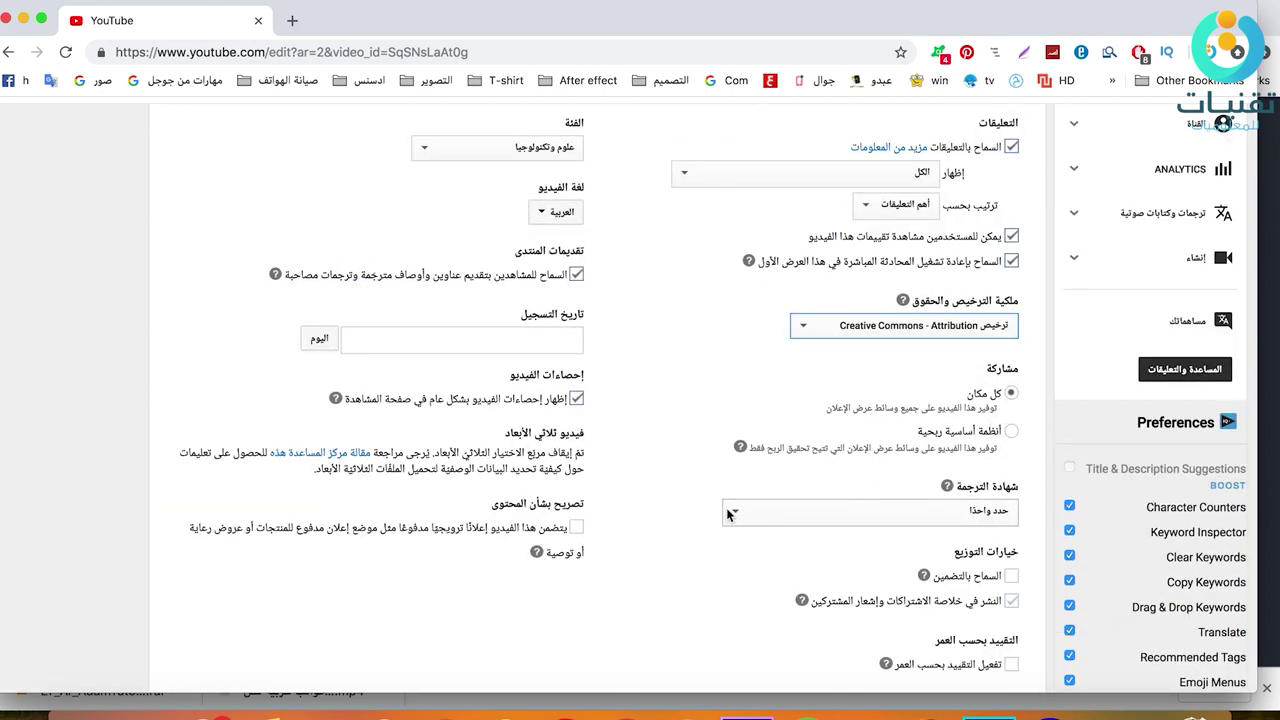
{"action": "scroll", "coordinate": [730, 513], "scroll_direction": "up", "scroll_amount": 1}
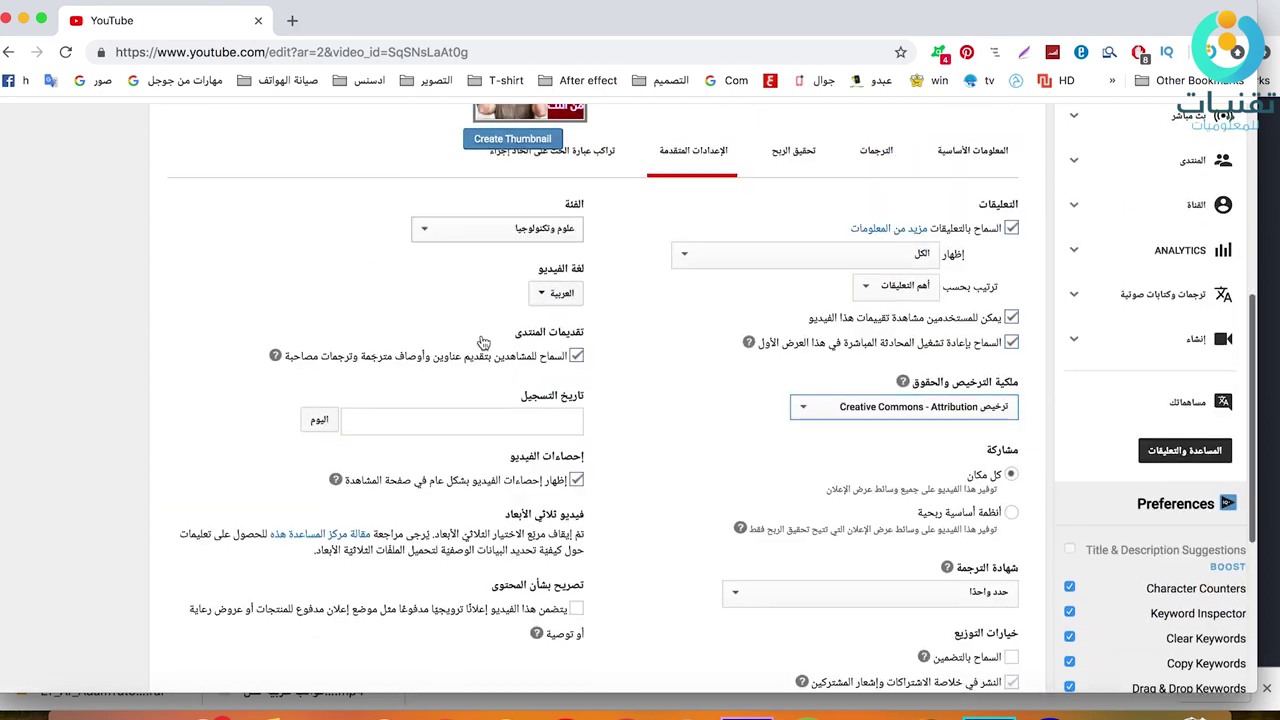
{"action": "left_click", "coordinate": [421, 230]}
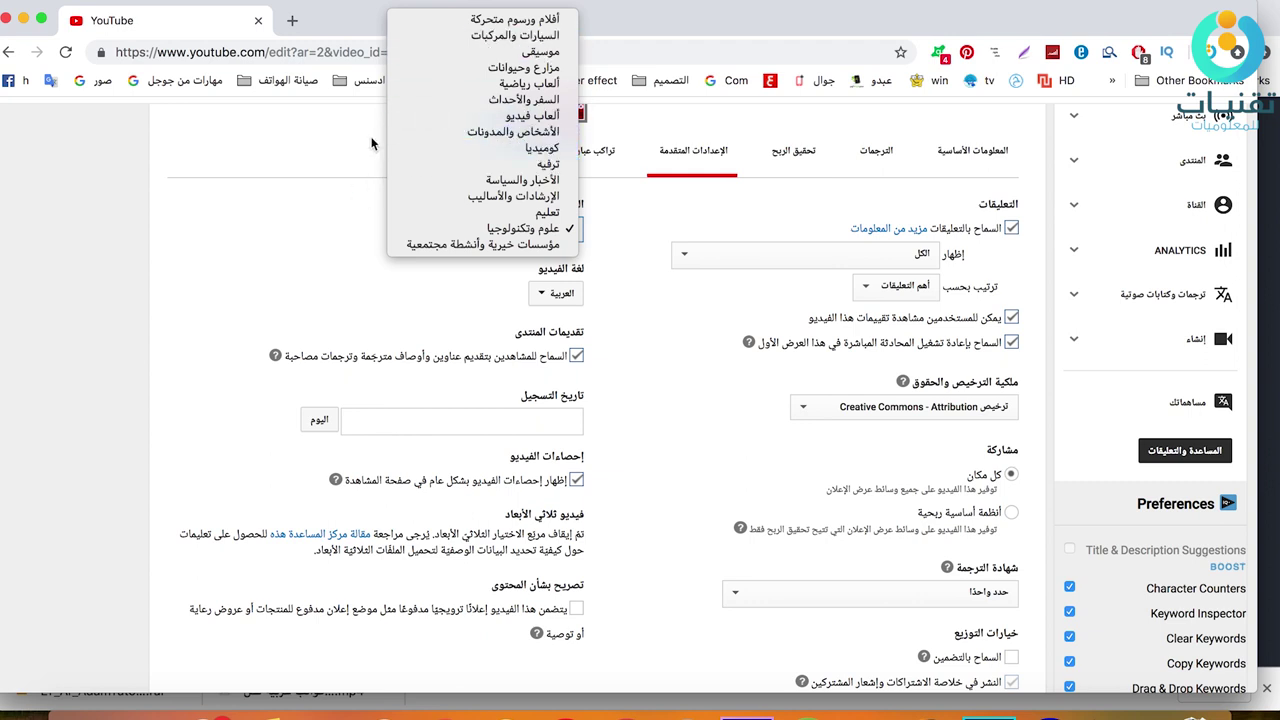
{"action": "left_click", "coordinate": [354, 220]}
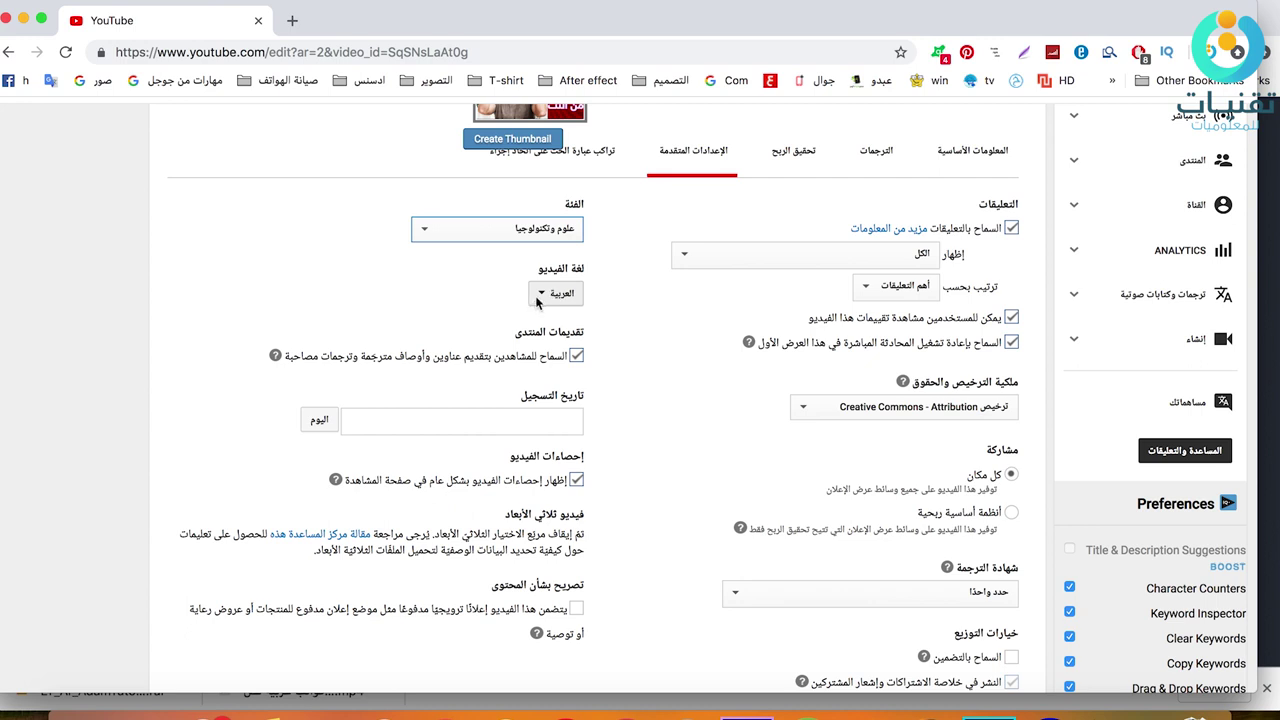
Step: Review the remaining community, statistics and distribution options, and save the video's advanced settings
{"action": "scroll", "coordinate": [455, 287], "scroll_direction": "down", "scroll_amount": 2}
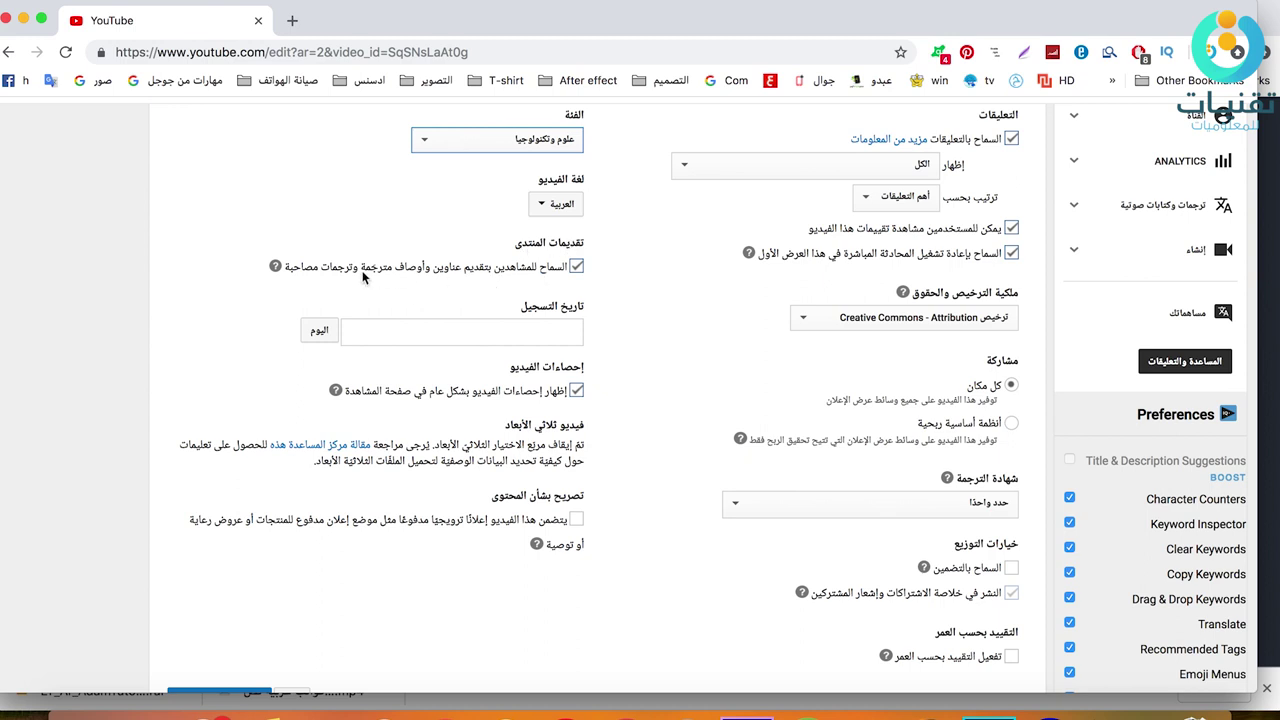
{"action": "scroll", "coordinate": [414, 278], "scroll_direction": "down", "scroll_amount": 2}
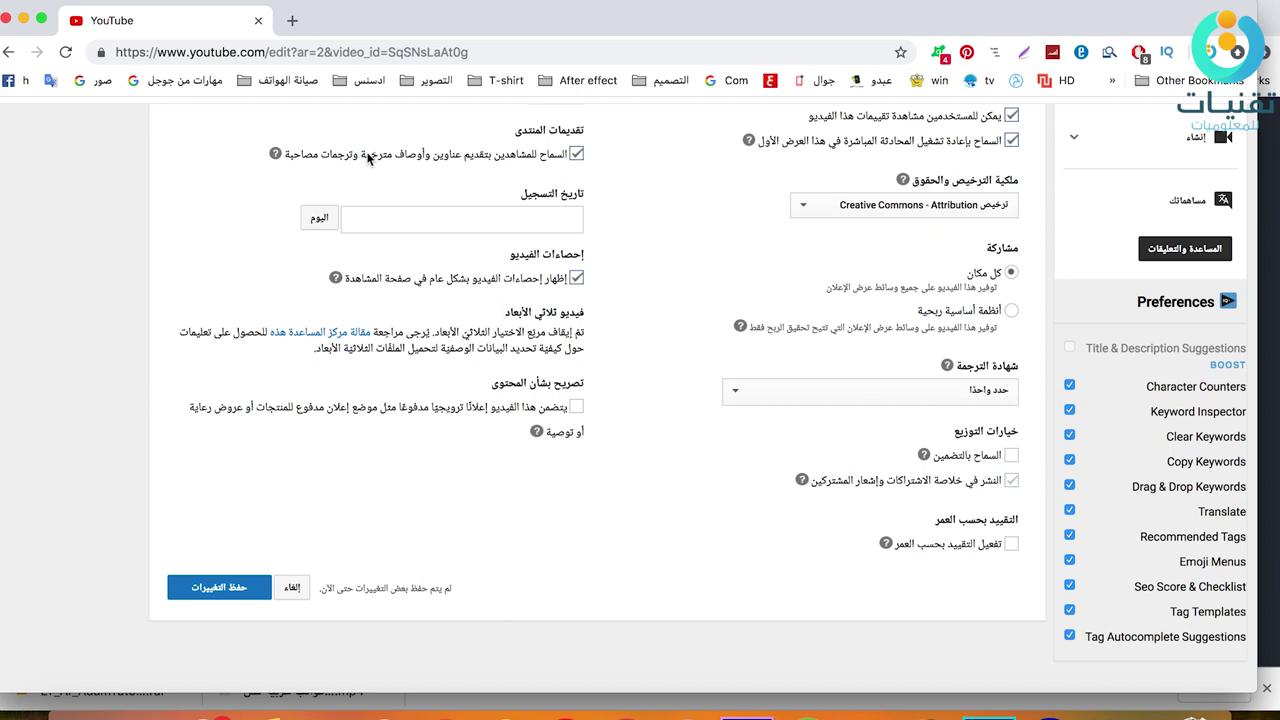
{"action": "scroll", "coordinate": [367, 157], "scroll_direction": "down", "scroll_amount": 3}
{"action": "left_click", "coordinate": [205, 440]}
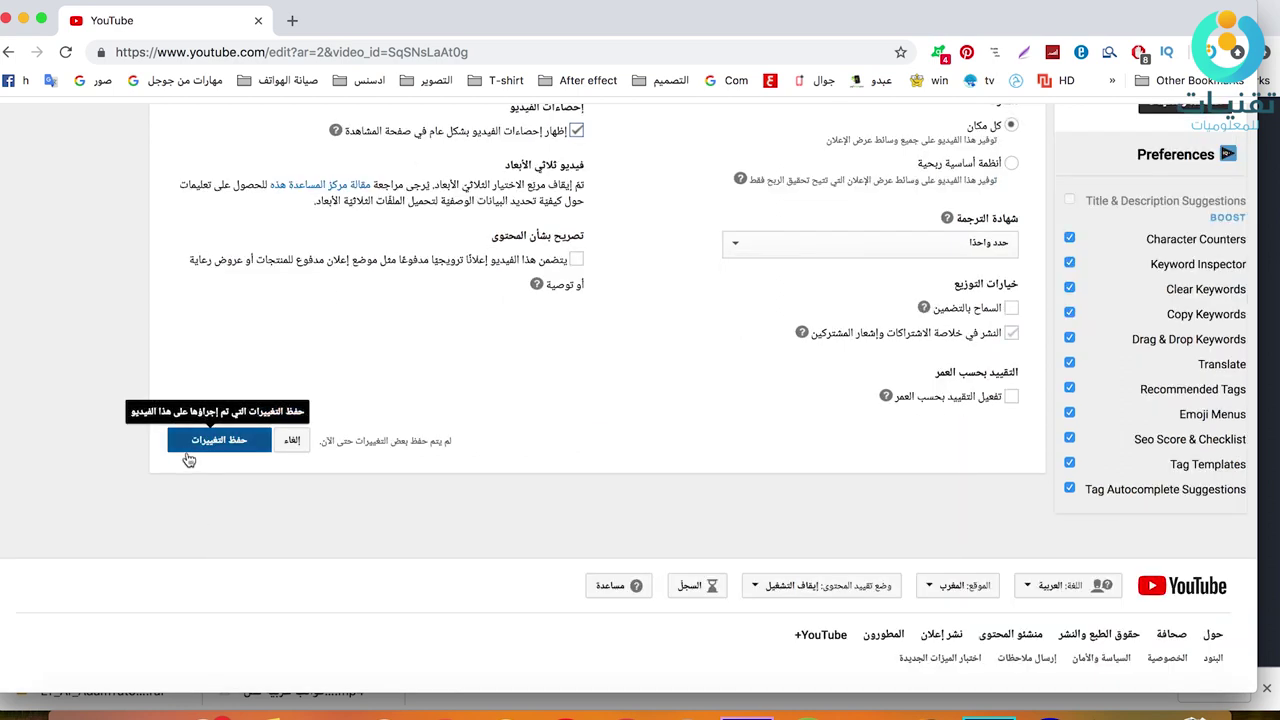
Step: Return to the video's basic information and look at the available privacy options, keeping the video public
{"action": "scroll", "coordinate": [295, 498], "scroll_direction": "up", "scroll_amount": 9}
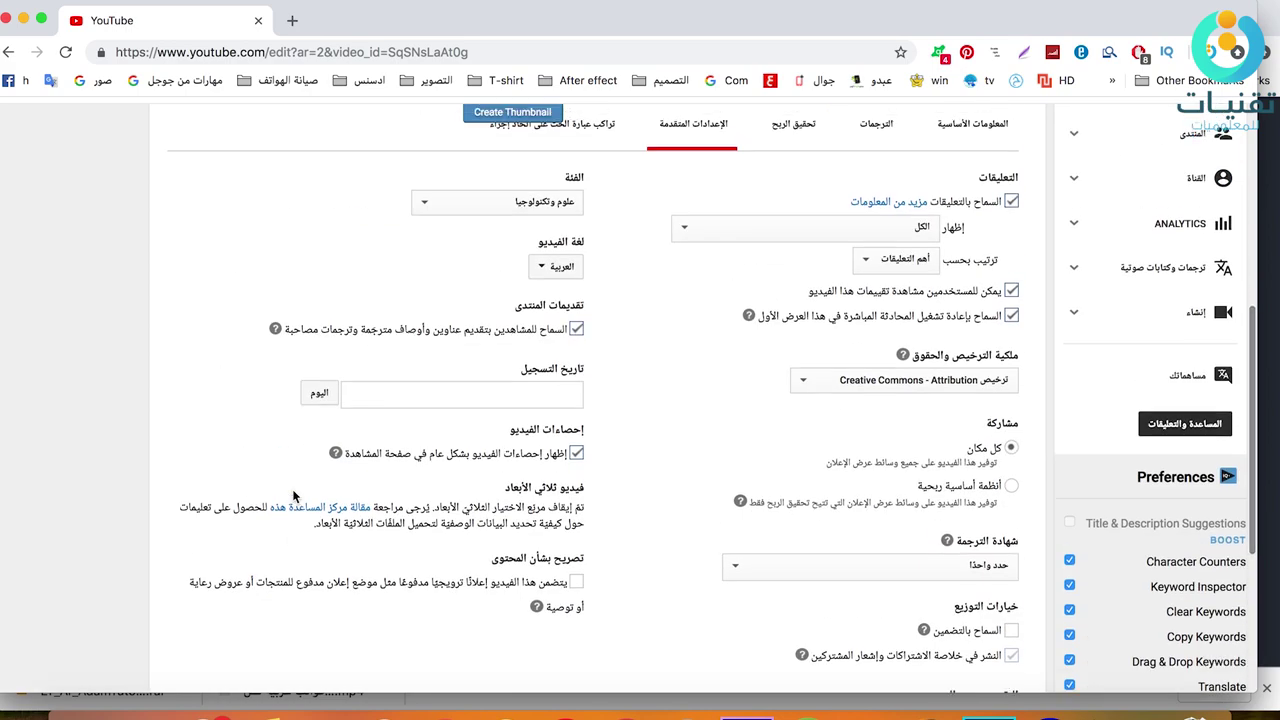
{"action": "scroll", "coordinate": [293, 497], "scroll_direction": "down", "scroll_amount": 10}
{"action": "scroll", "coordinate": [293, 497], "scroll_direction": "up", "scroll_amount": 10}
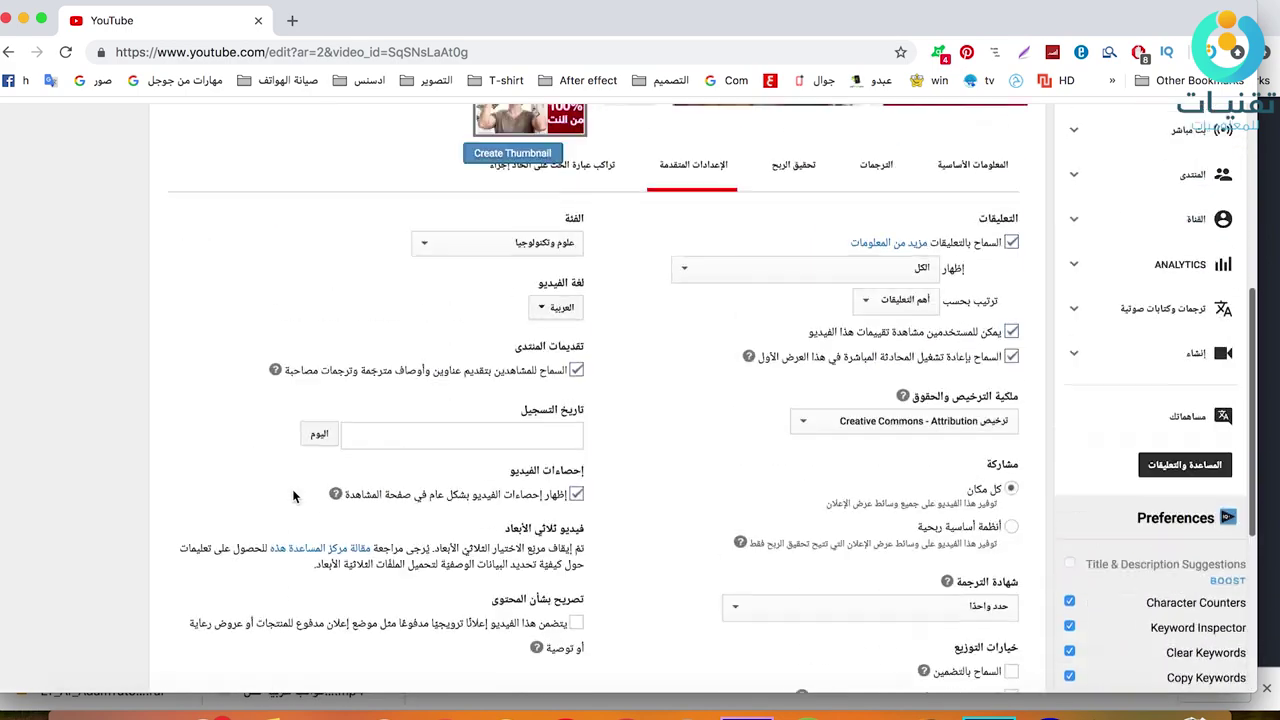
{"action": "left_click", "coordinate": [945, 247]}
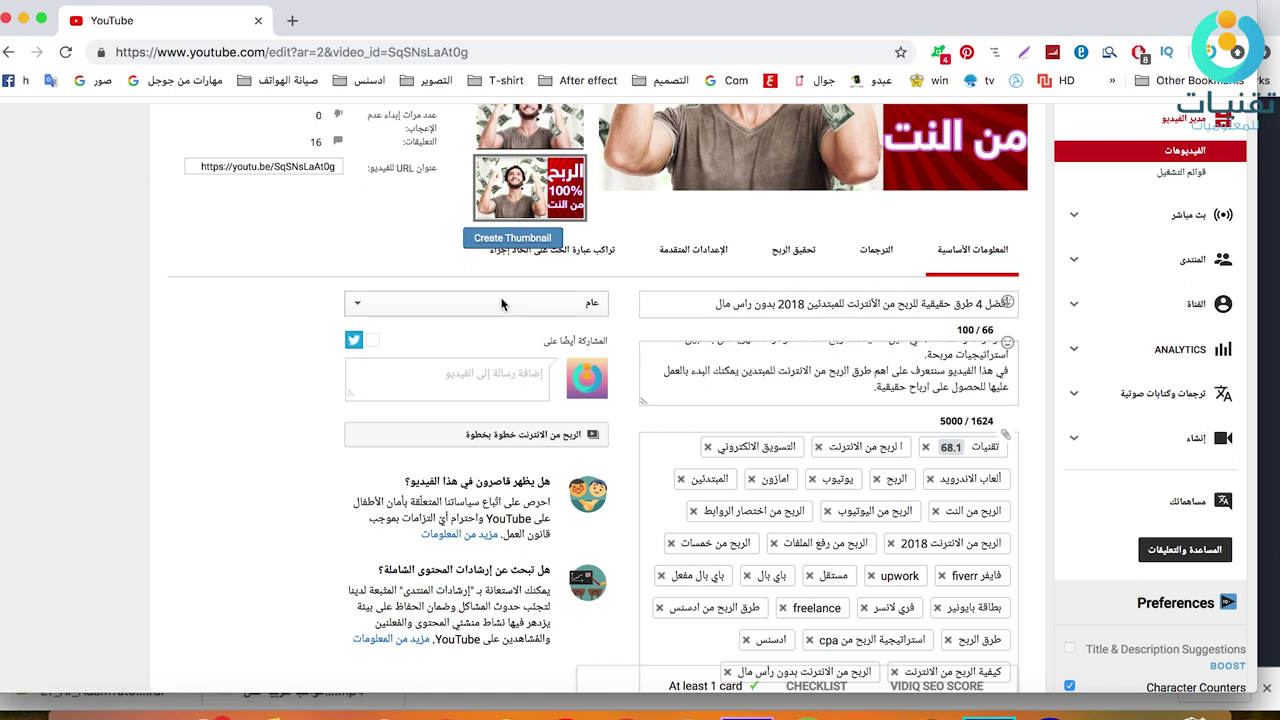
{"action": "left_click", "coordinate": [490, 303]}
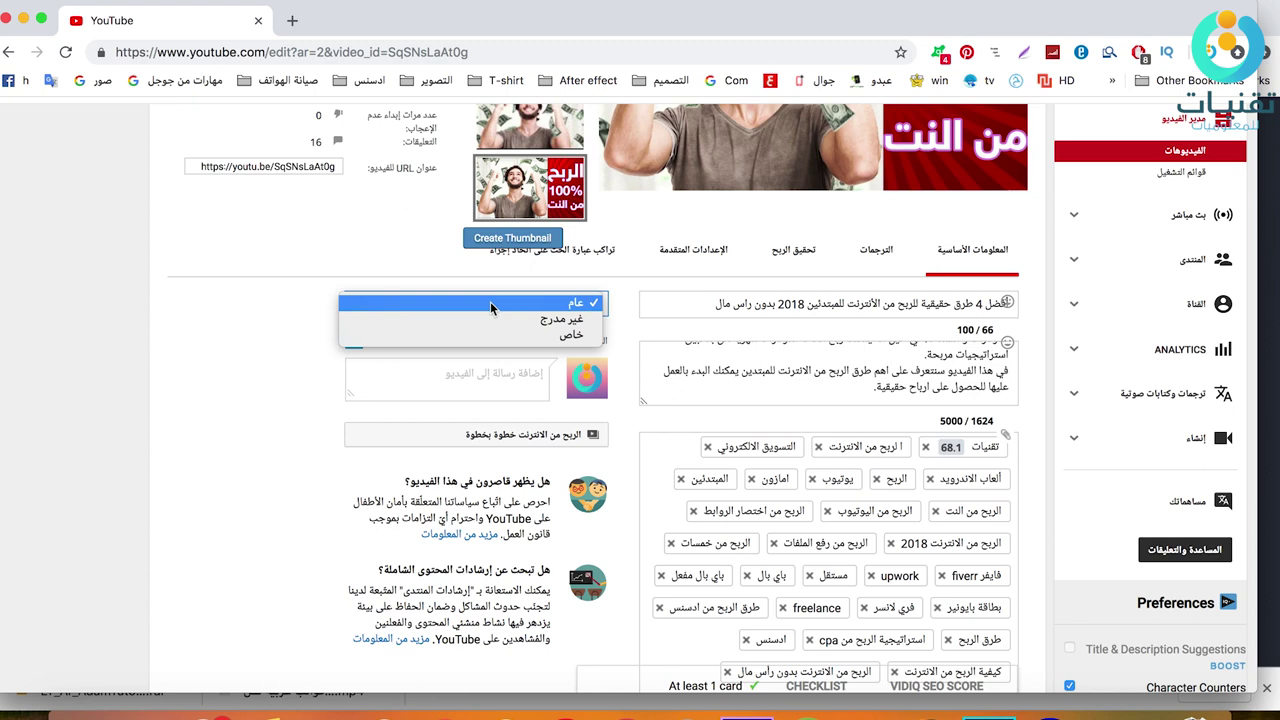
{"action": "left_click", "coordinate": [239, 362]}
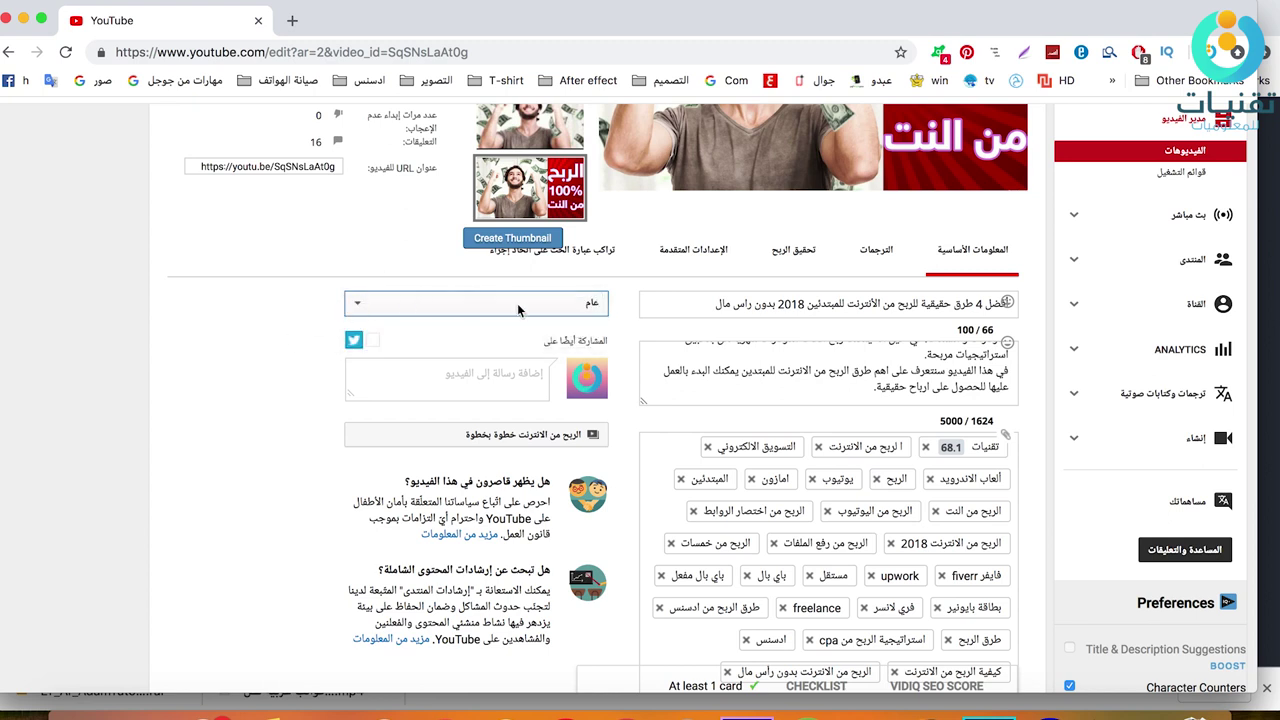
Step: Review the playlists the video can be assigned to, keeping الربح من الانترنت خطوة بخطوة selected
{"action": "scroll", "coordinate": [394, 390], "scroll_direction": "down", "scroll_amount": 3}
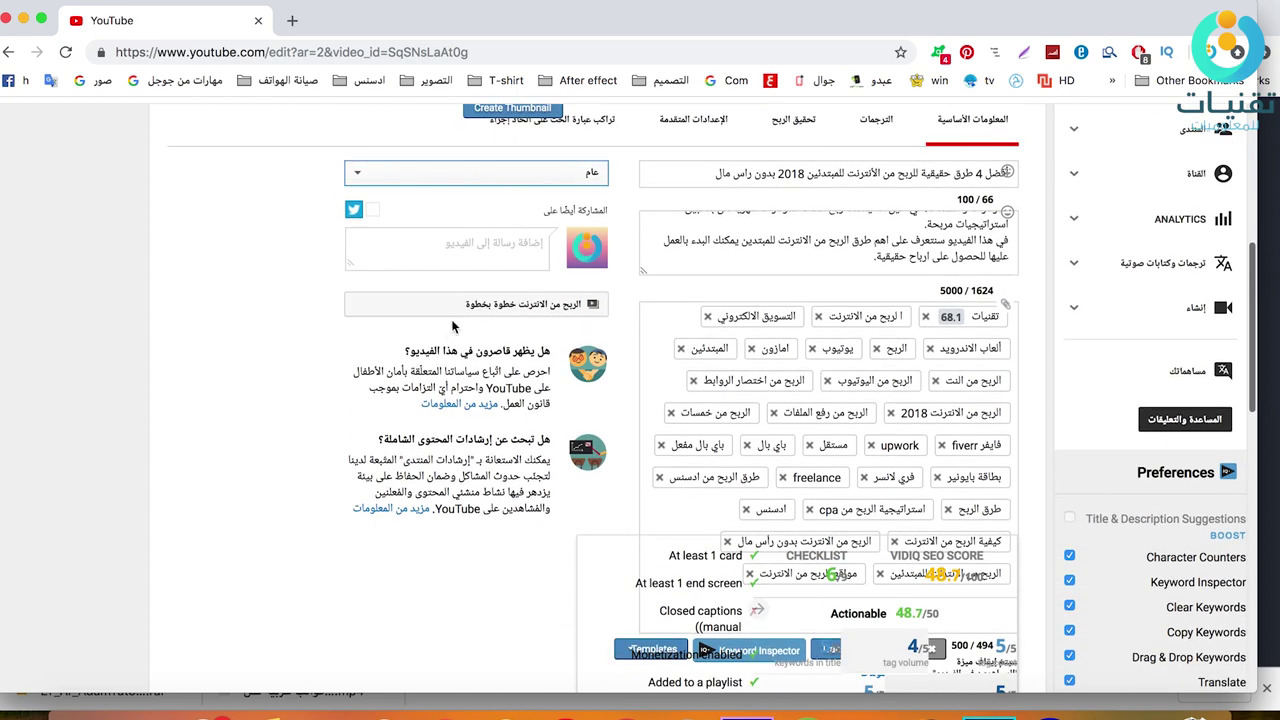
{"action": "left_click", "coordinate": [358, 307]}
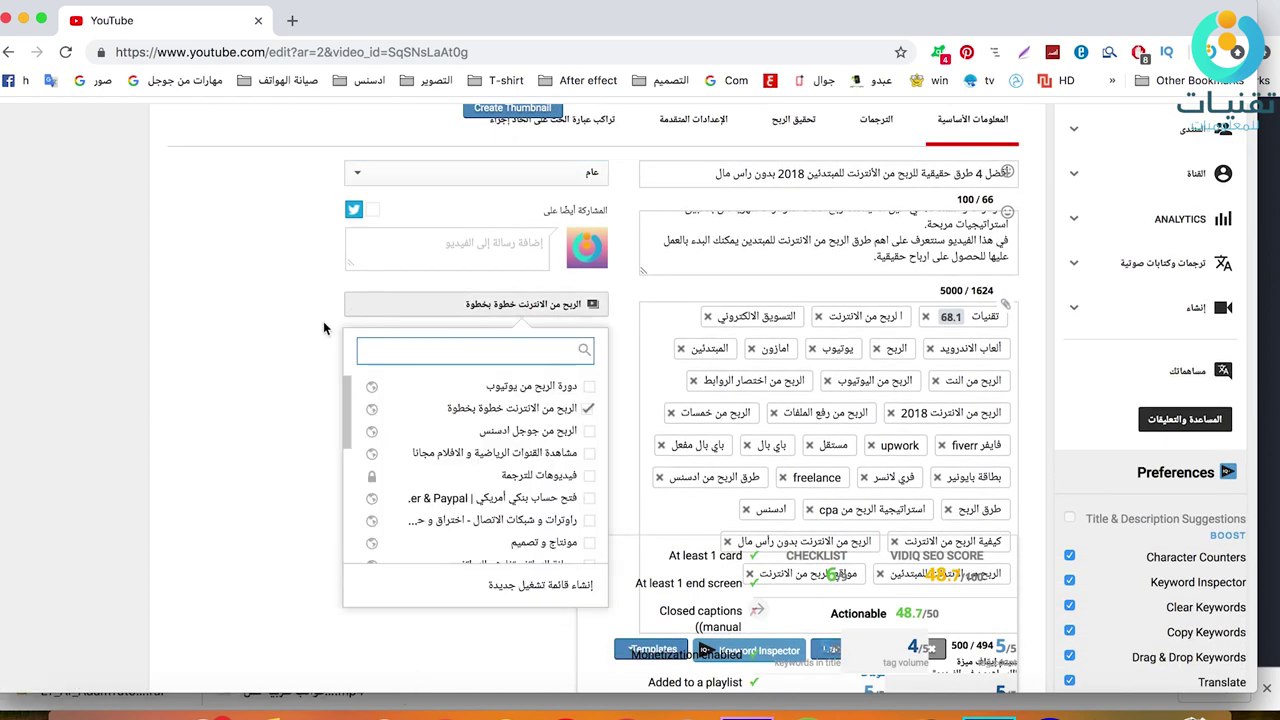
{"action": "left_click", "coordinate": [222, 362]}
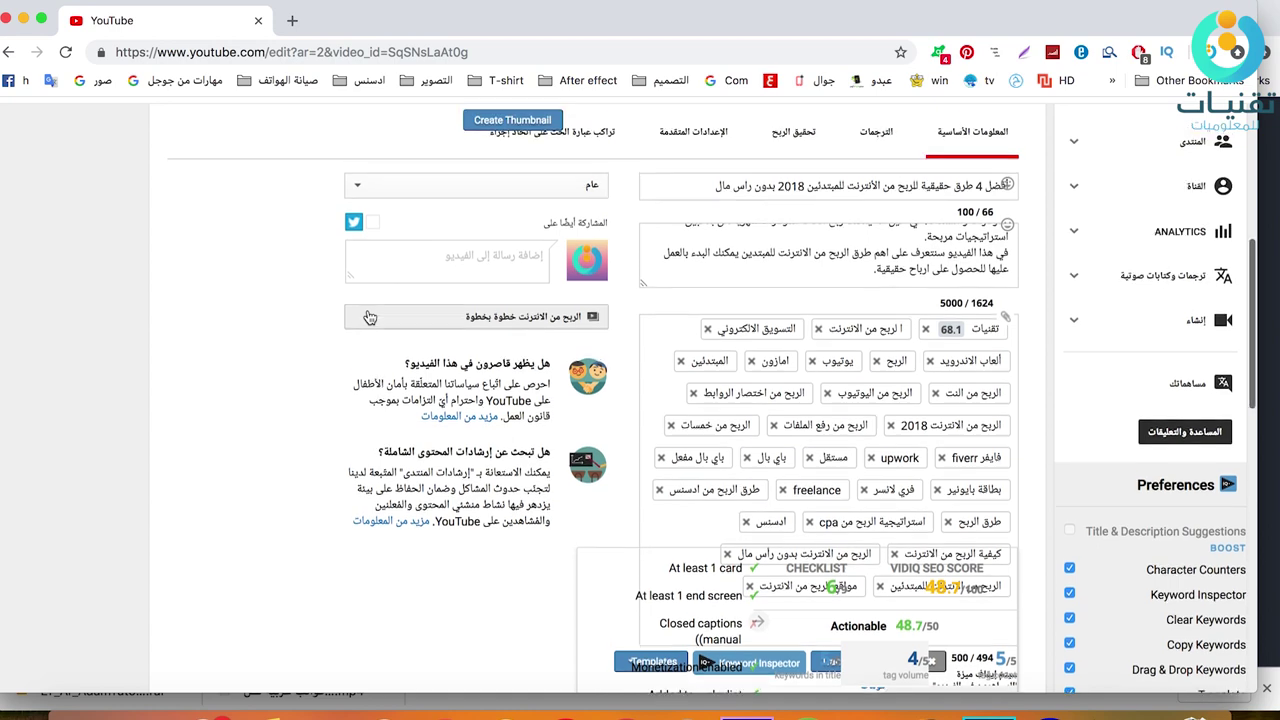
{"action": "scroll", "coordinate": [370, 317], "scroll_direction": "up", "scroll_amount": 2}
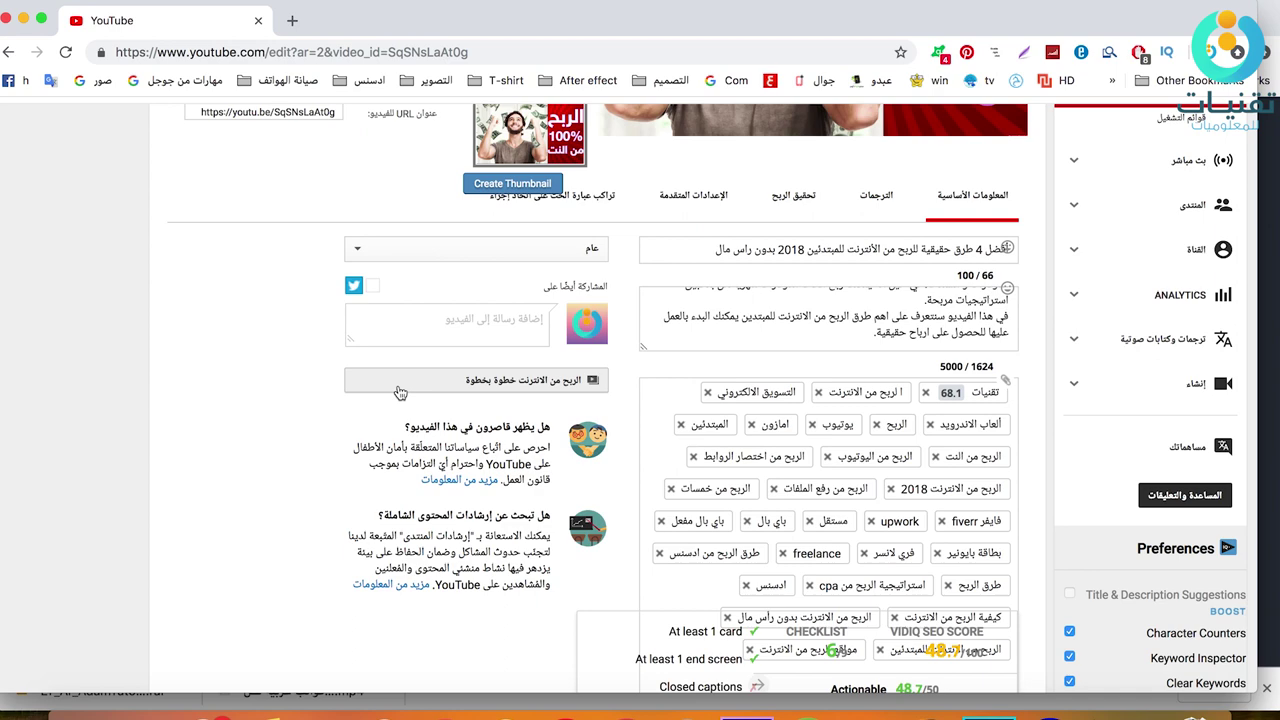
{"action": "scroll", "coordinate": [400, 392], "scroll_direction": "up", "scroll_amount": 5}
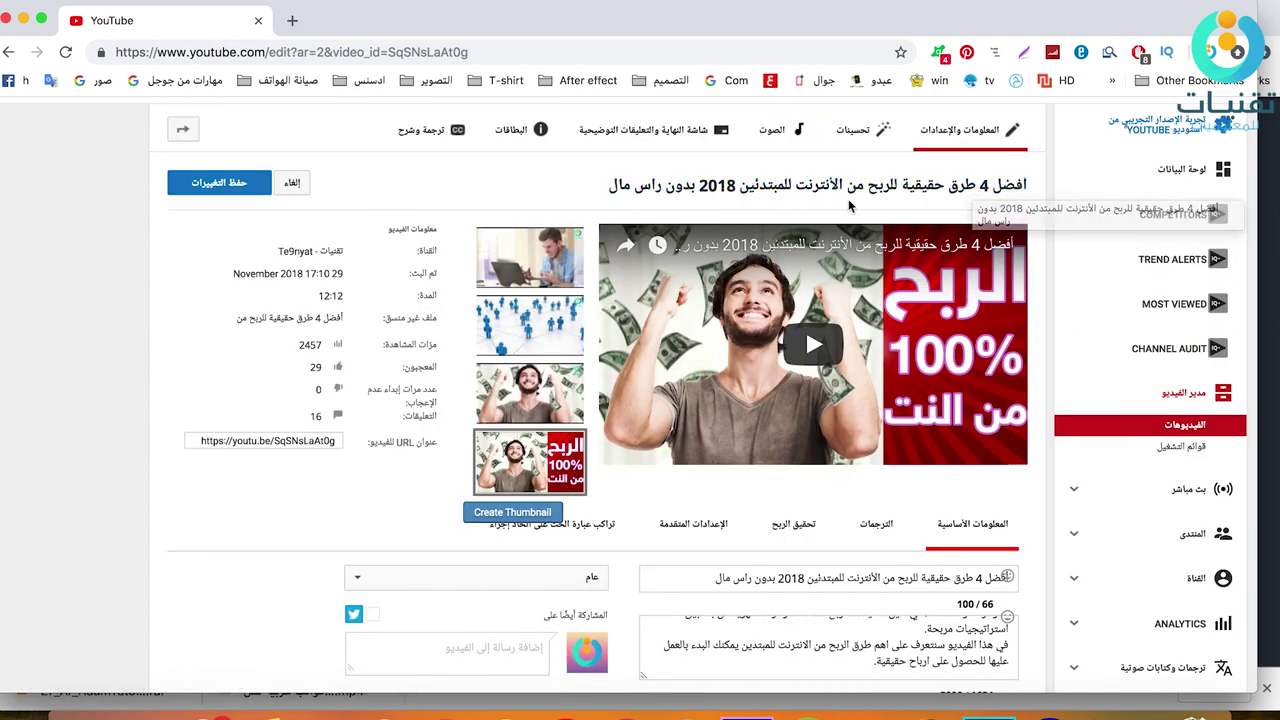
{"action": "scroll", "coordinate": [600, 350], "scroll_direction": "down", "scroll_amount": 3}
{"action": "left_click", "coordinate": [387, 410]}
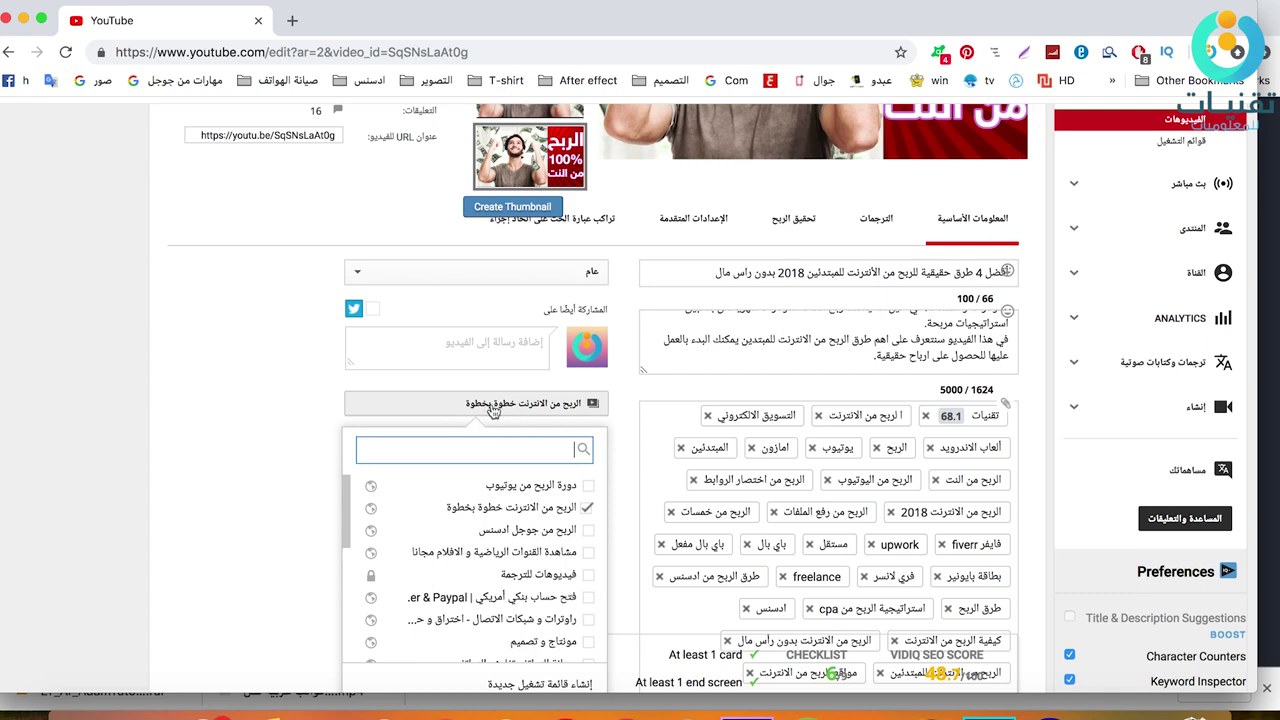
{"action": "left_click", "coordinate": [219, 509]}
{"action": "scroll", "coordinate": [219, 509], "scroll_direction": "up", "scroll_amount": 5}
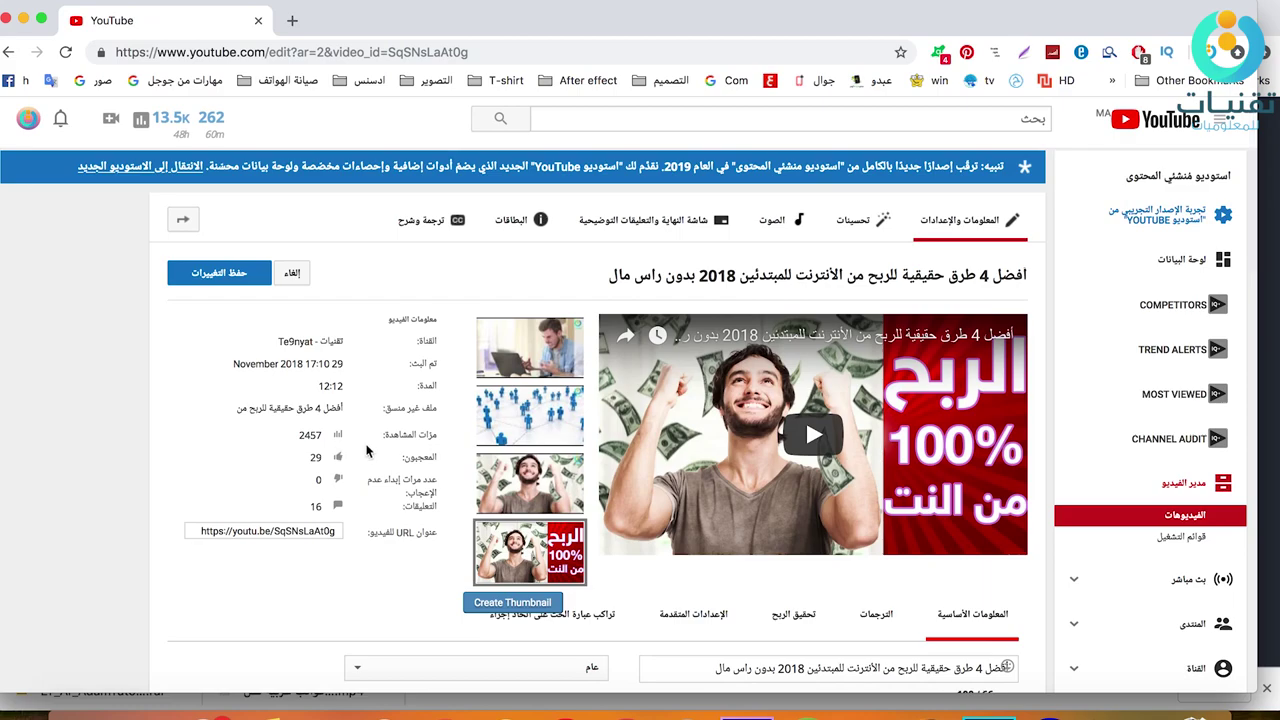
{"action": "scroll", "coordinate": [366, 452], "scroll_direction": "down", "scroll_amount": 8}
{"action": "scroll", "coordinate": [371, 462], "scroll_direction": "up", "scroll_amount": 5}
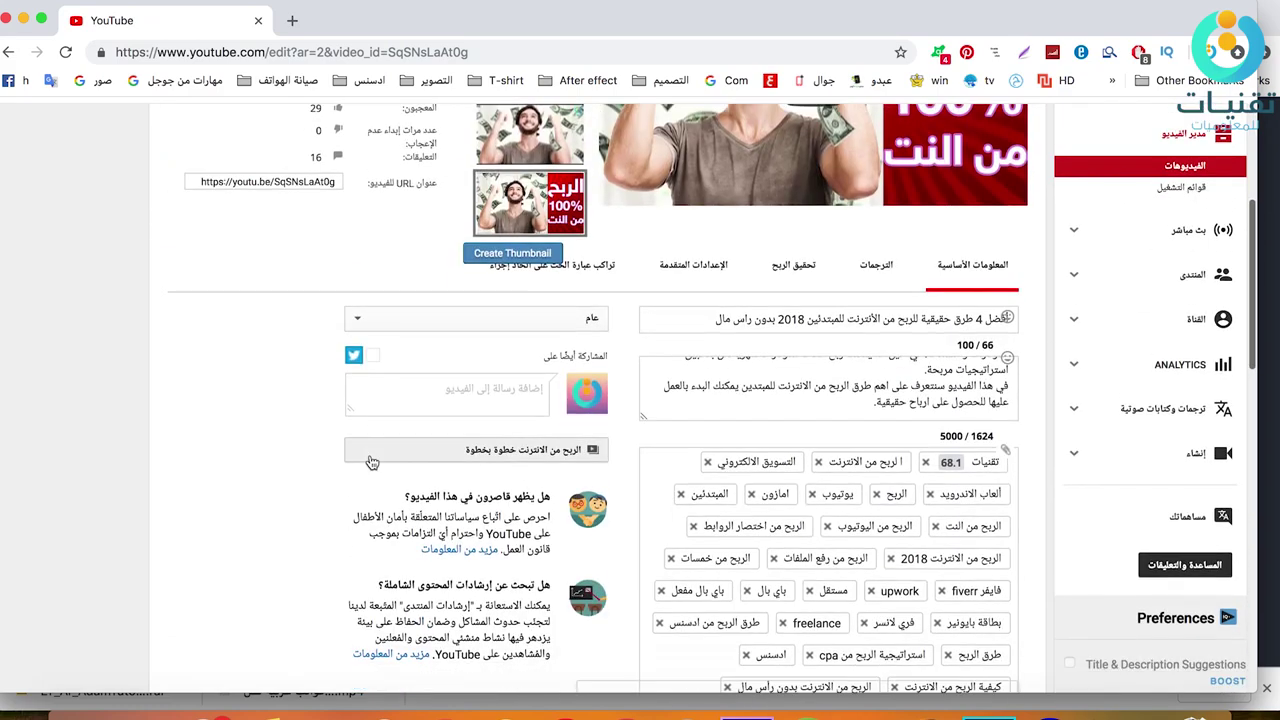
{"action": "scroll", "coordinate": [277, 381], "scroll_direction": "up", "scroll_amount": 4}
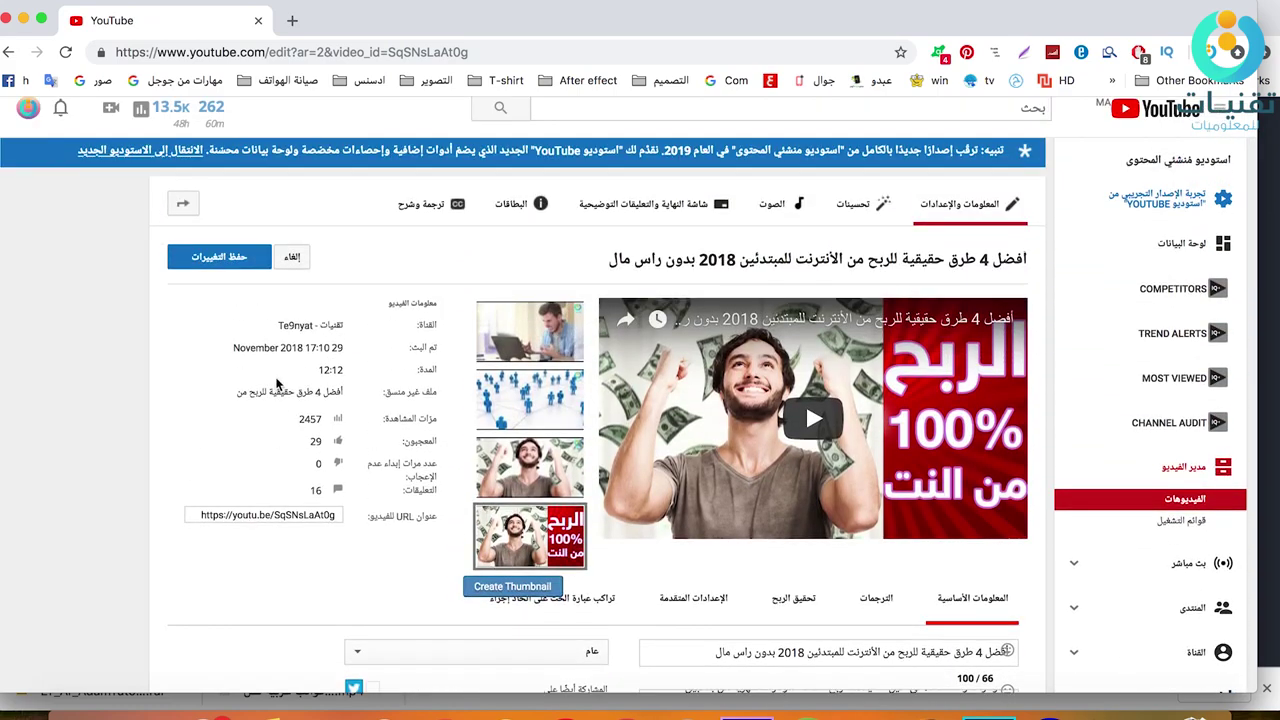